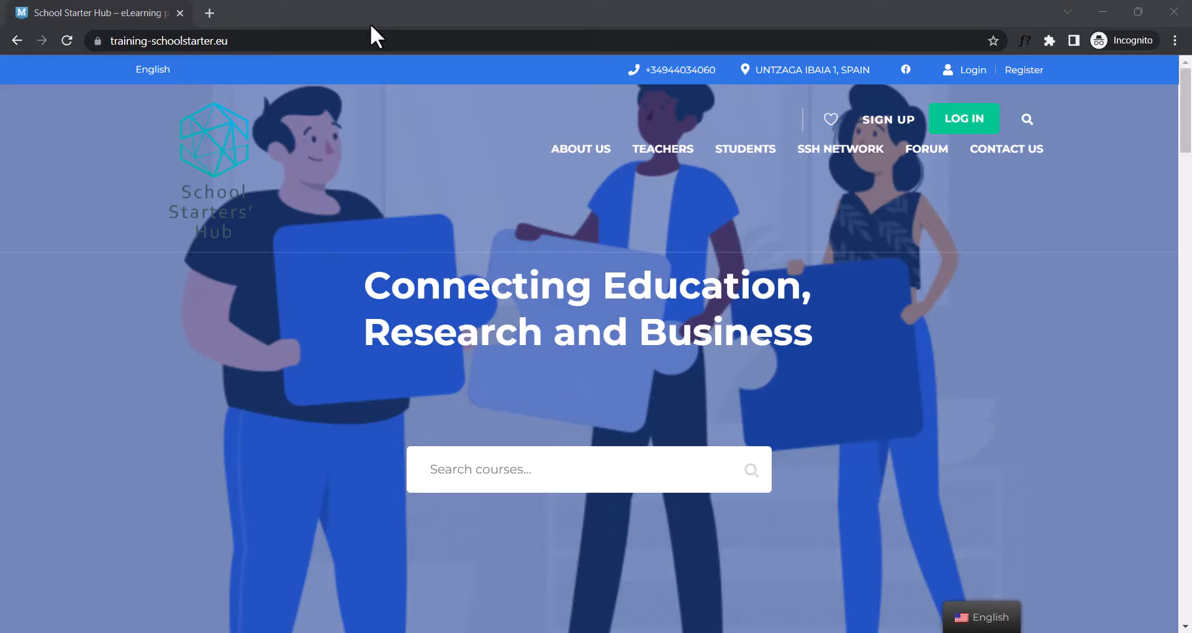
Step: Look through the School Starter Hub home page, including its purpose, target groups and networking tool sections
left_click(367, 39)
left_click_drag(368, 39, 74, 64)
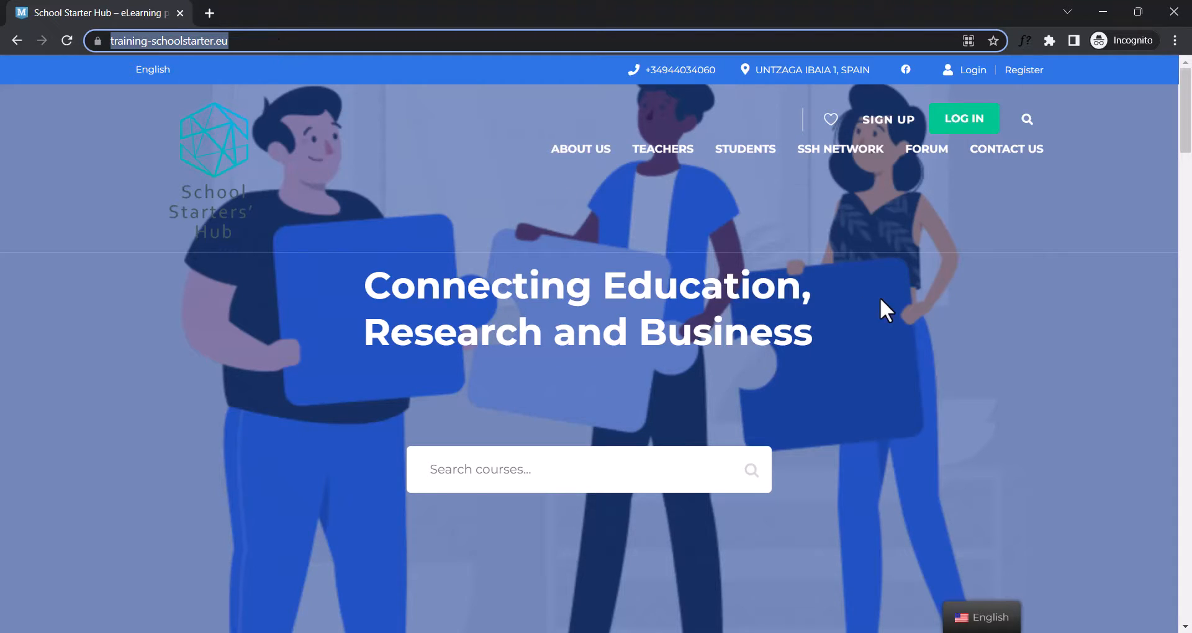
scroll(880, 297, "down", 6)
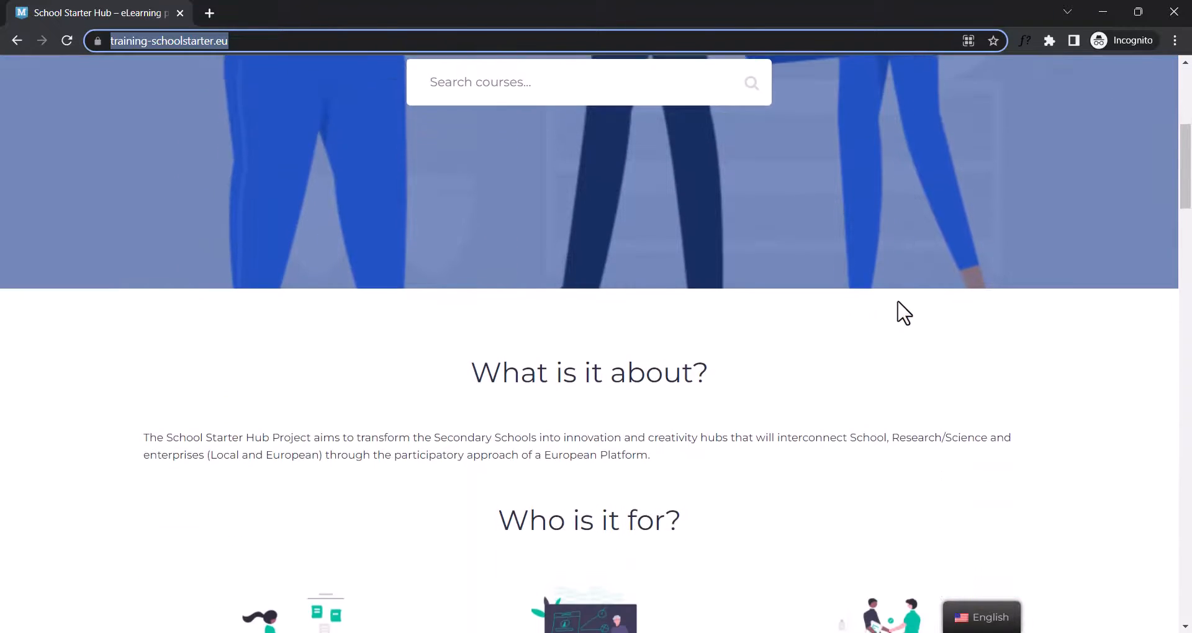
scroll(898, 302, "down", 10)
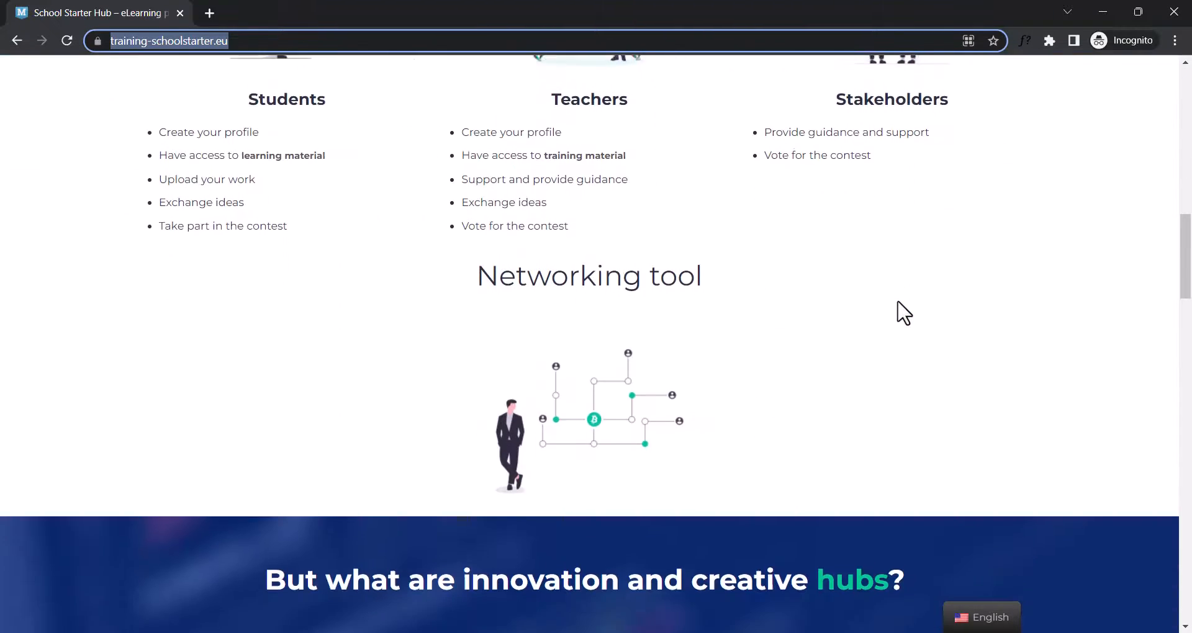
scroll(898, 302, "up", 16)
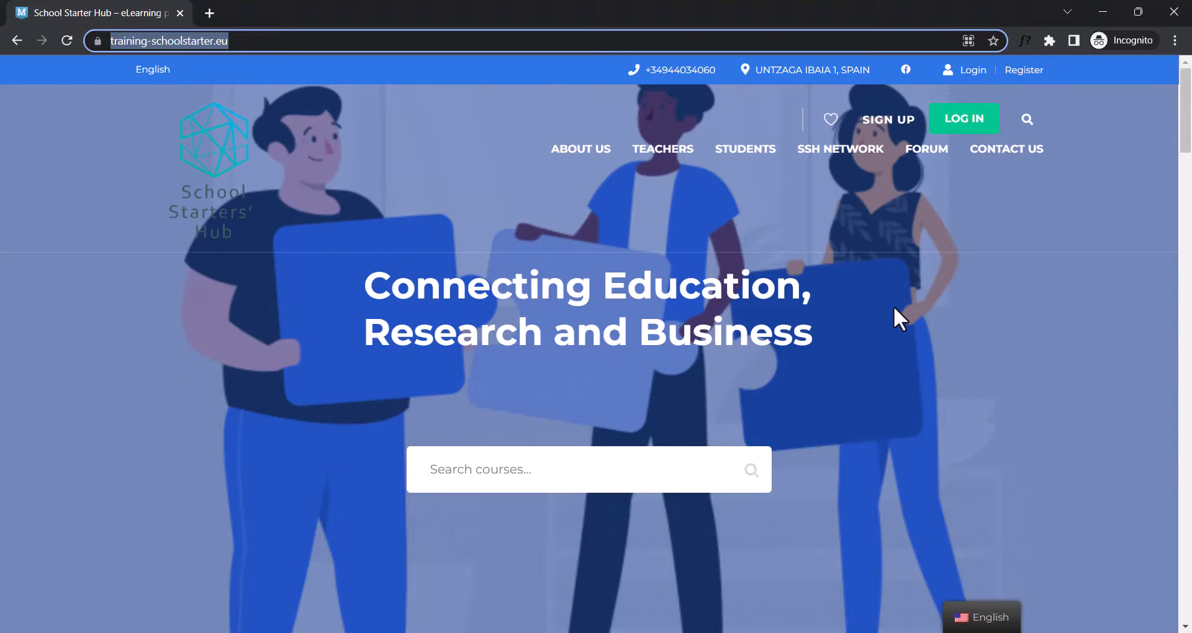
Step: Open the sign-up page and fill in the new account's username and e-mail address
left_click(977, 618)
left_click(903, 128)
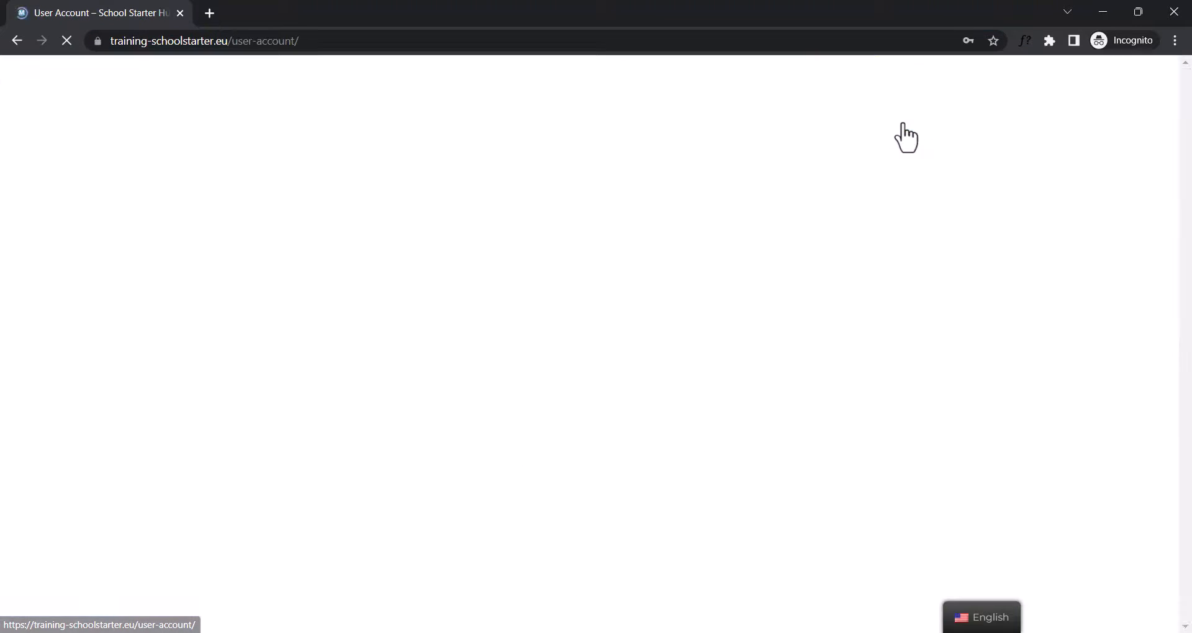
scroll(927, 260, "down", 1)
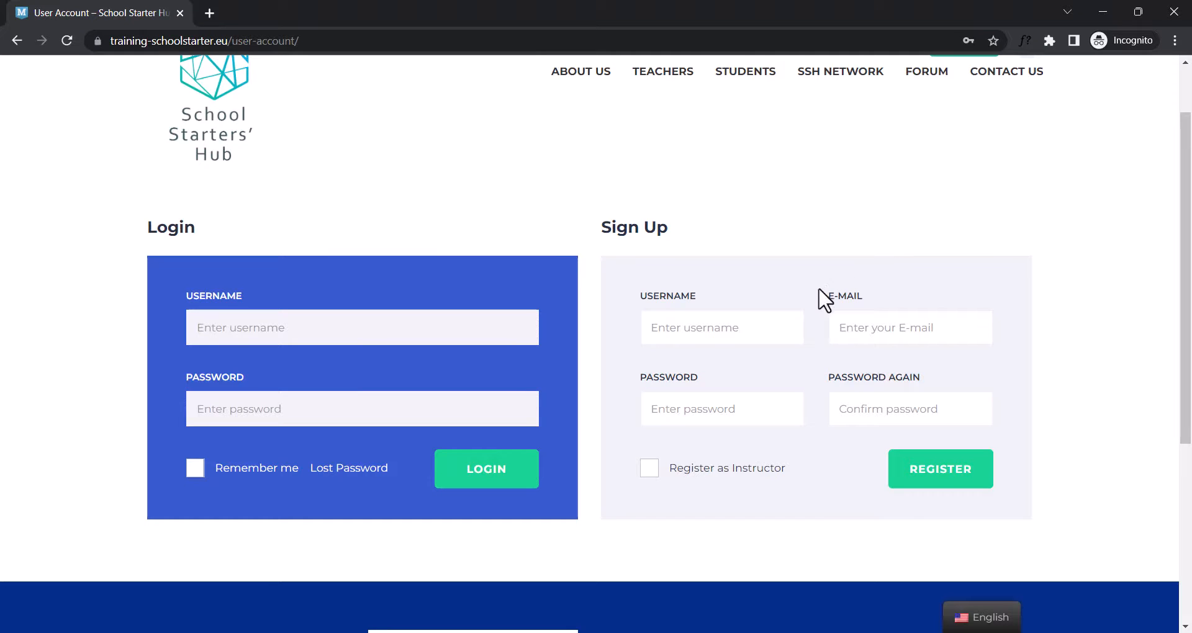
left_click(786, 313)
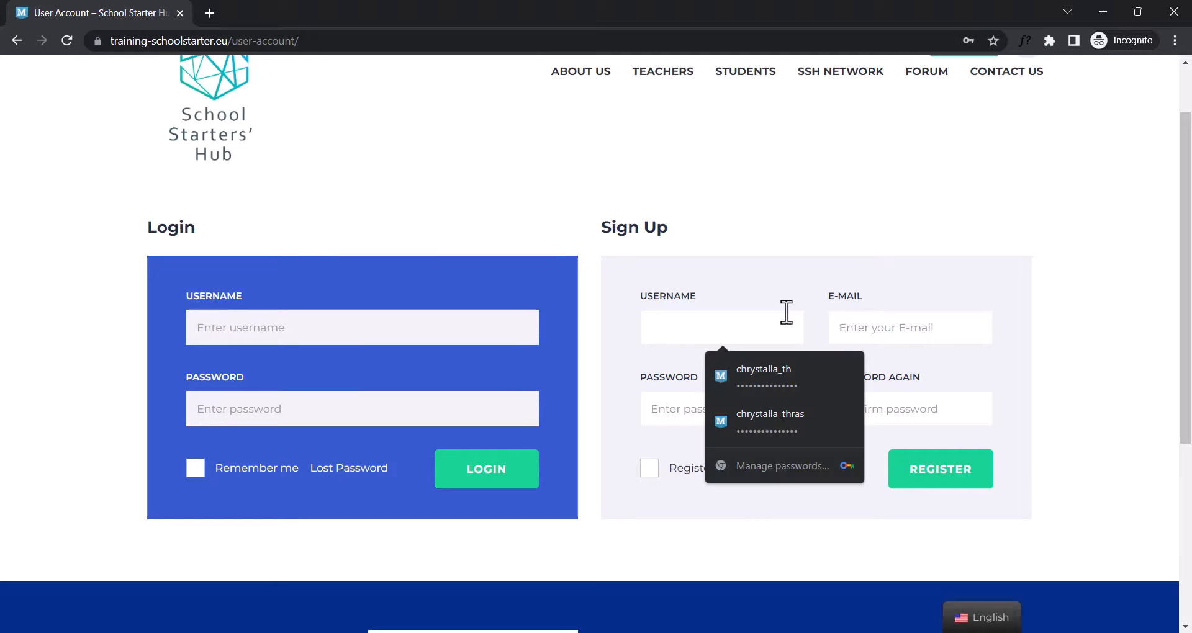
type("chrysta")
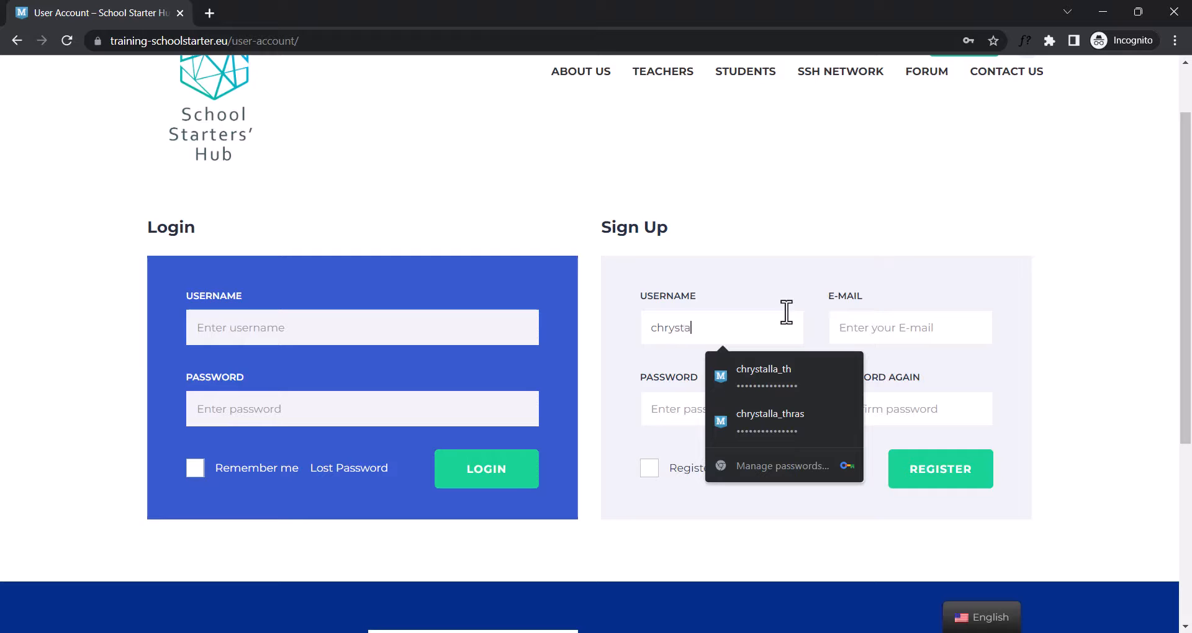
type("lla_th")
key("Tab")
left_click(960, 369)
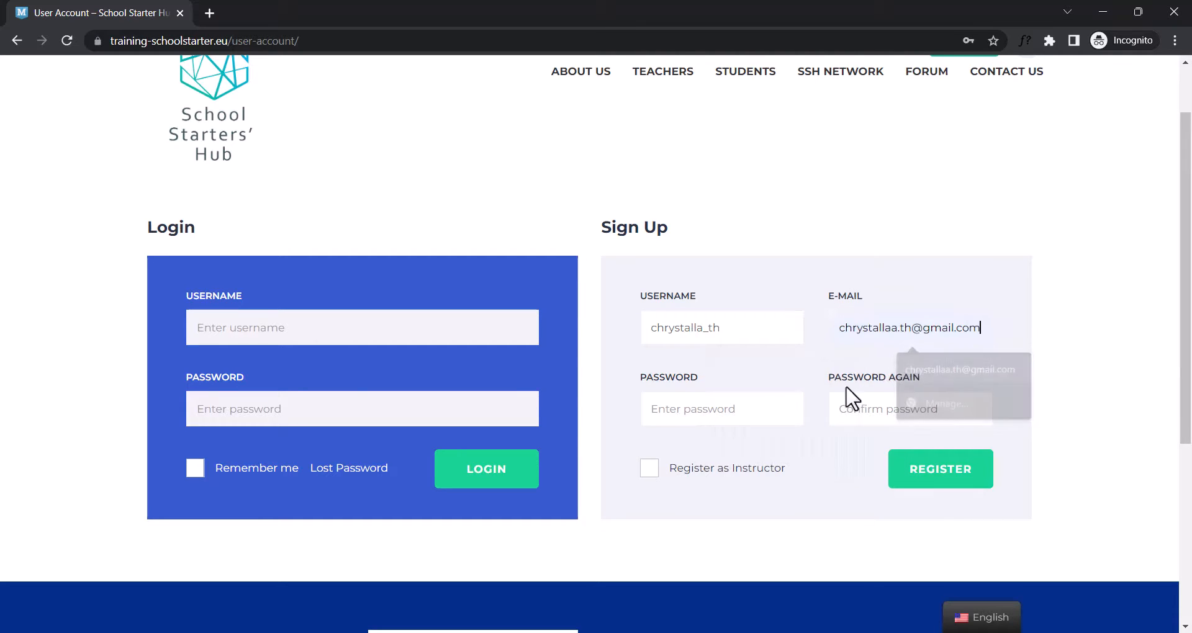
Step: Enter and confirm the account password in the sign-up form, and register the account
left_click(762, 394)
key("Caps_Lock")
type("•")
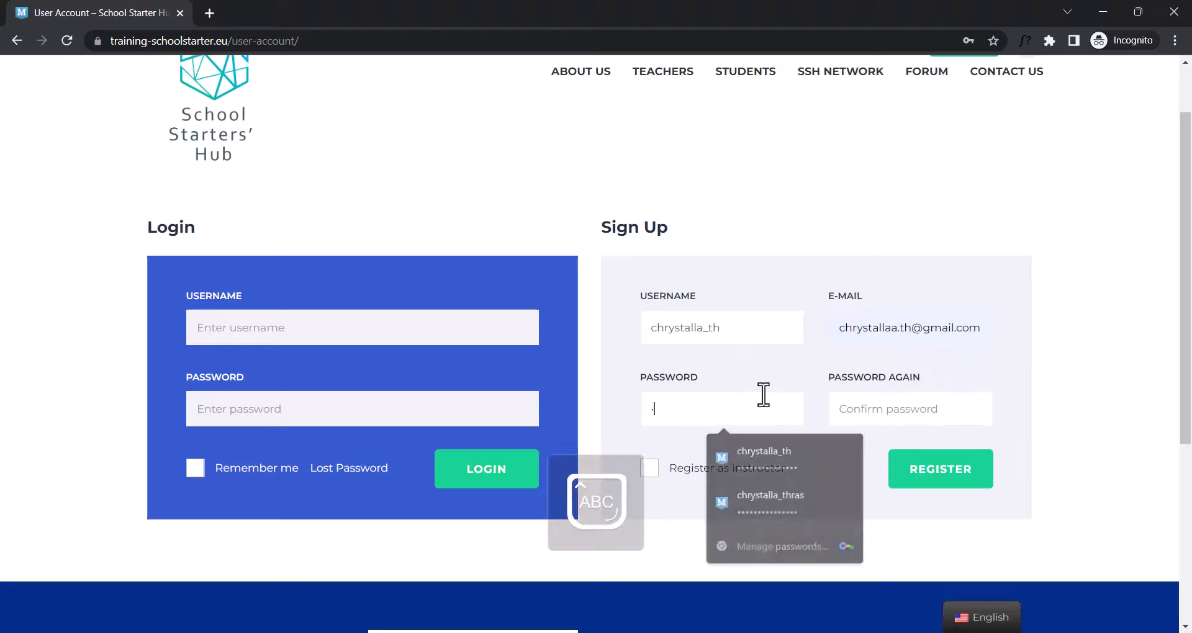
key("Caps_Lock")
type("••")
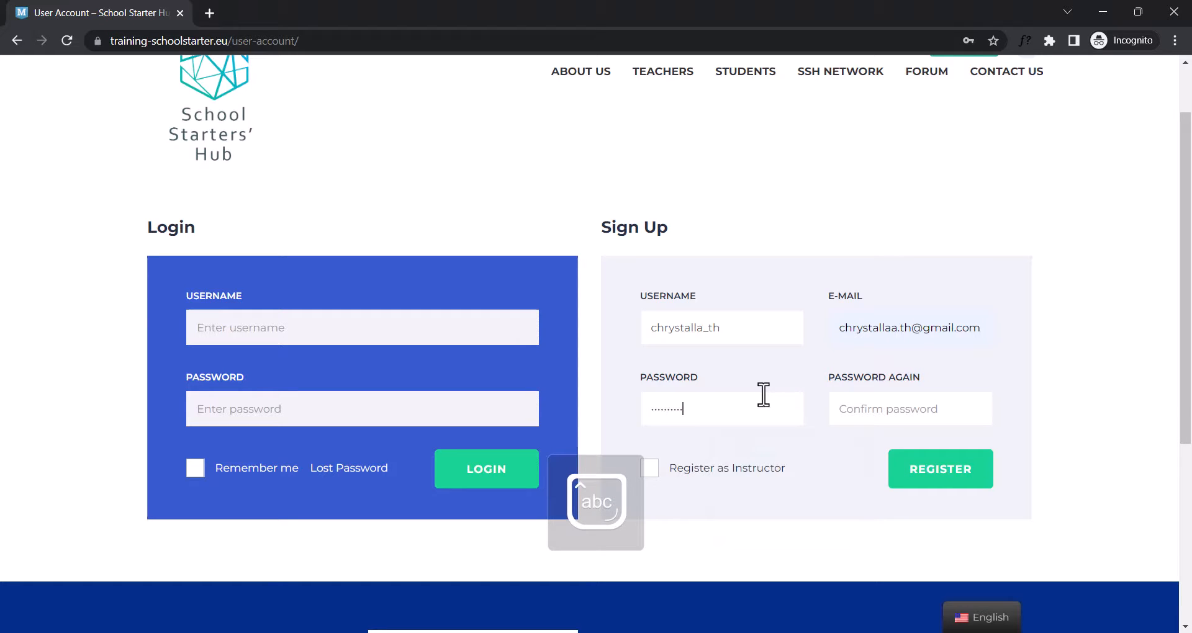
left_click(891, 399)
key("Caps_Lock")
type("•")
key("Caps_Lock")
left_click(948, 475)
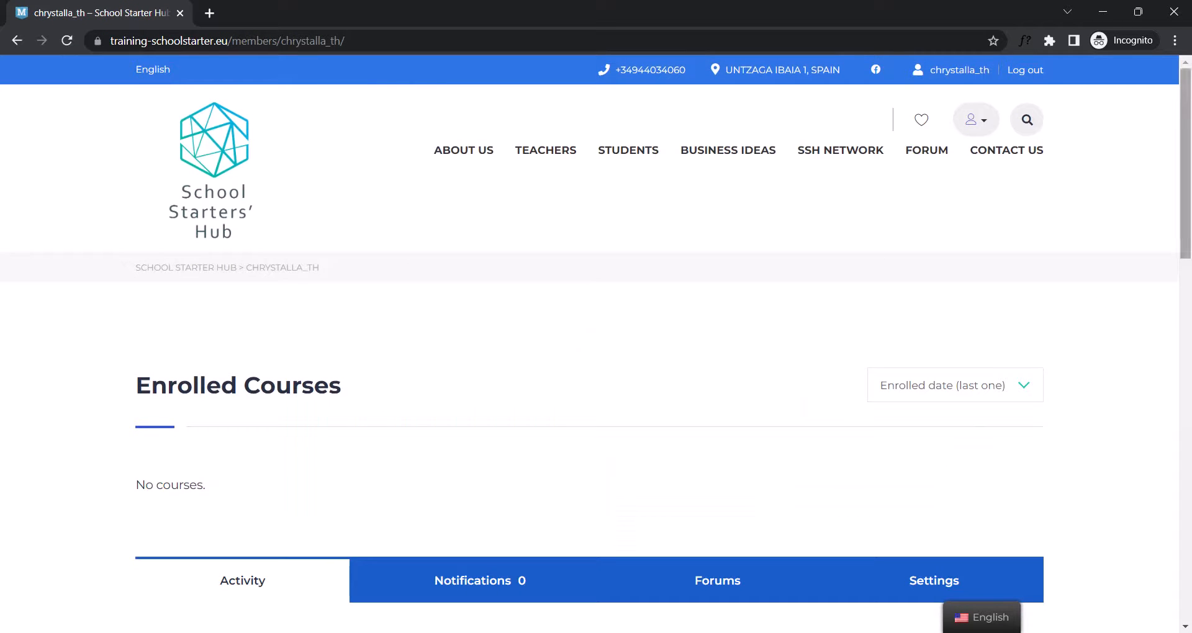
Step: Return from the profile page to the home page, and open the About Us page to read it
mouse_move(1189, 135)
left_mouse_down()
mouse_move(1190, 173)
mouse_move(1187, 129)
left_mouse_up()
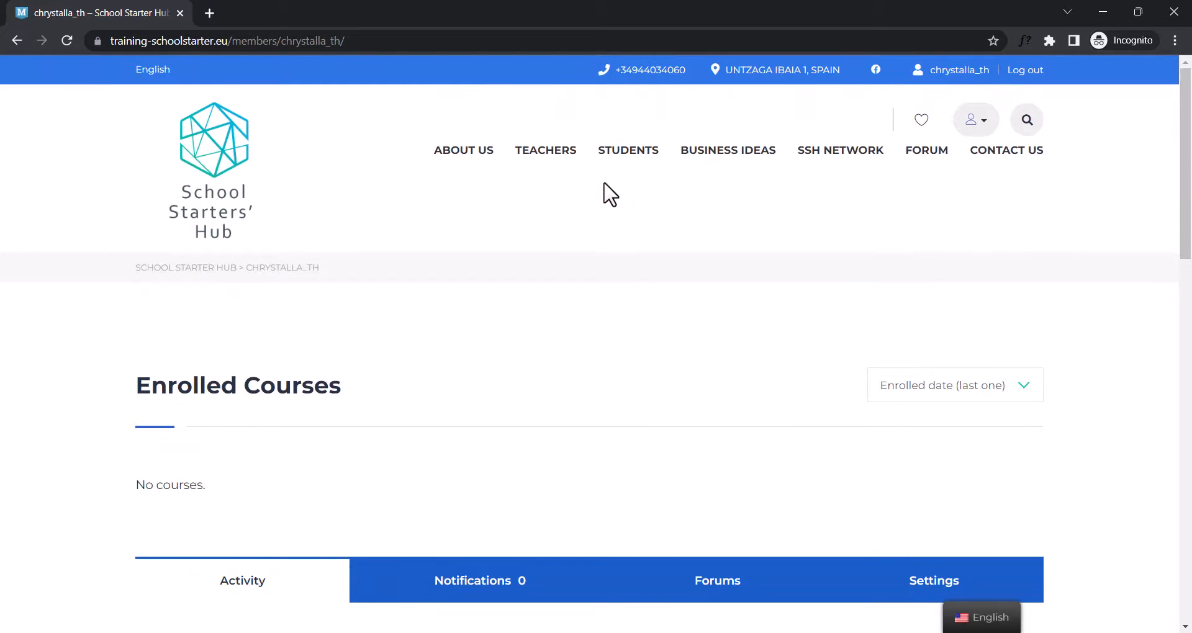
left_click(224, 191)
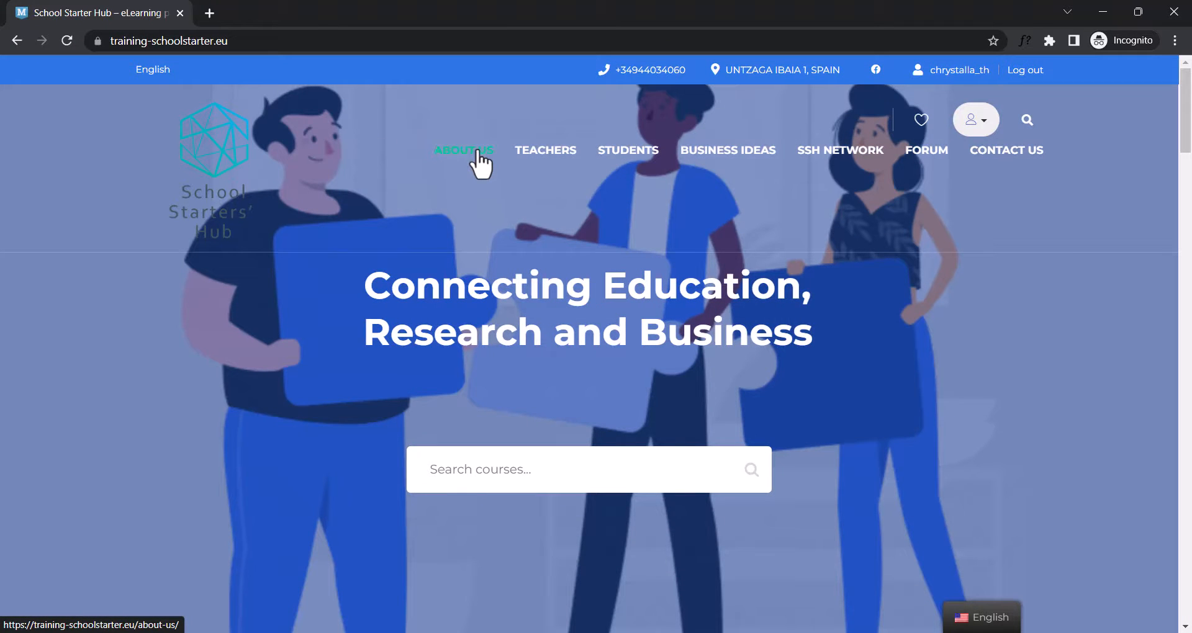
left_click(477, 158)
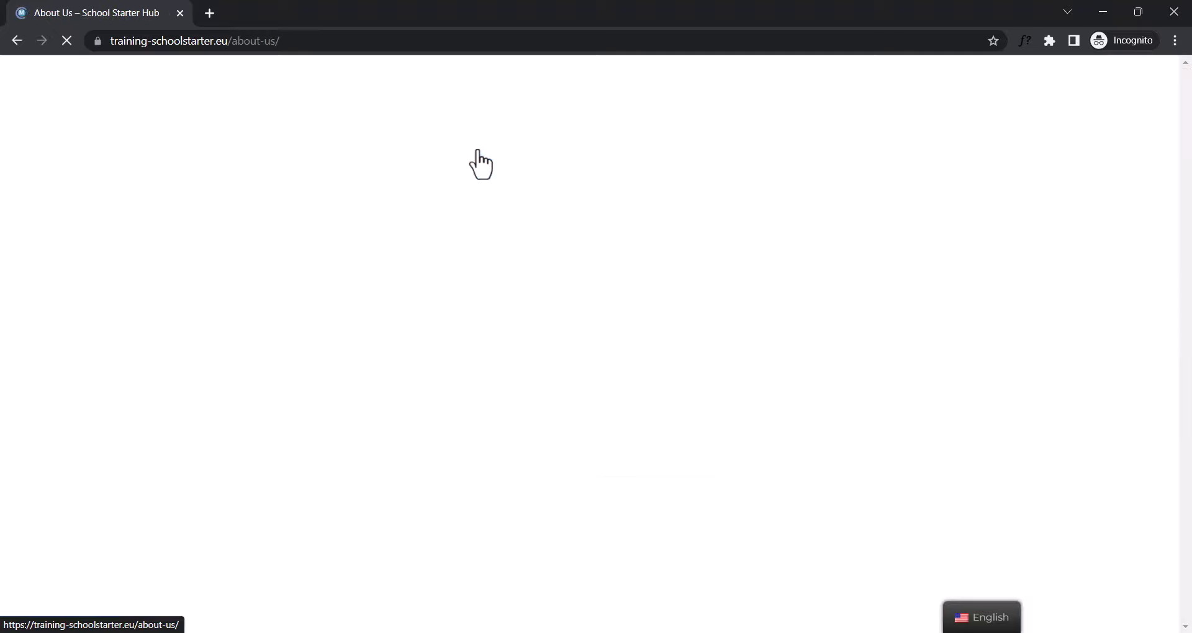
left_click_drag(1190, 132, 1170, 115)
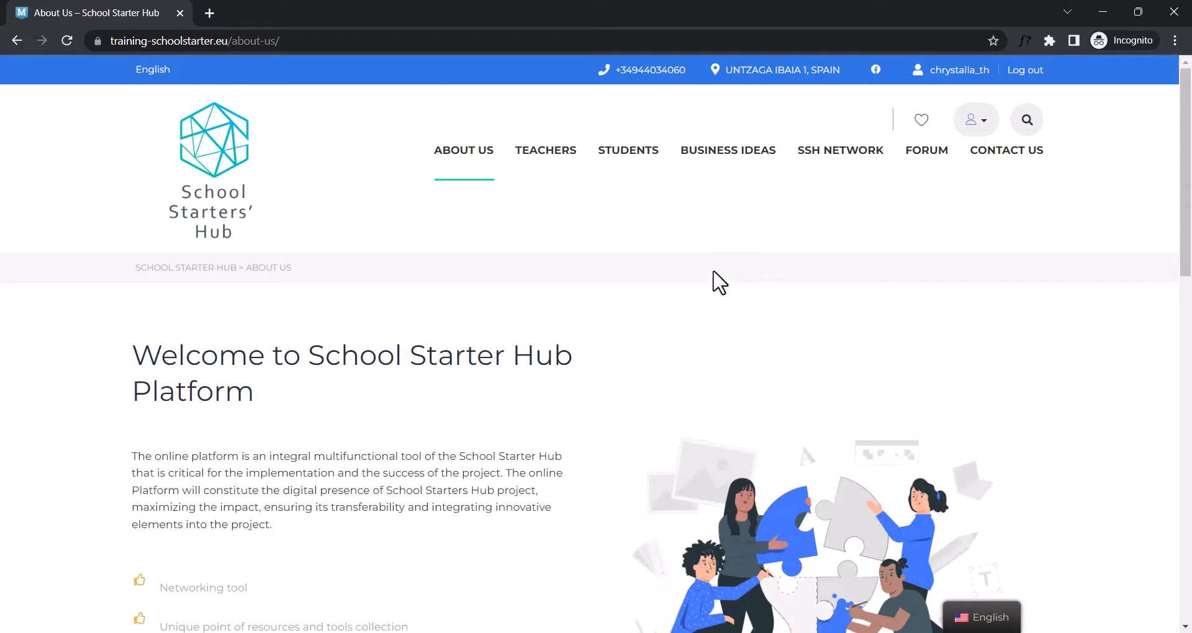
Step: Open the Professional Development Courses for teachers and filter them by the English category
mouse_move(567, 166)
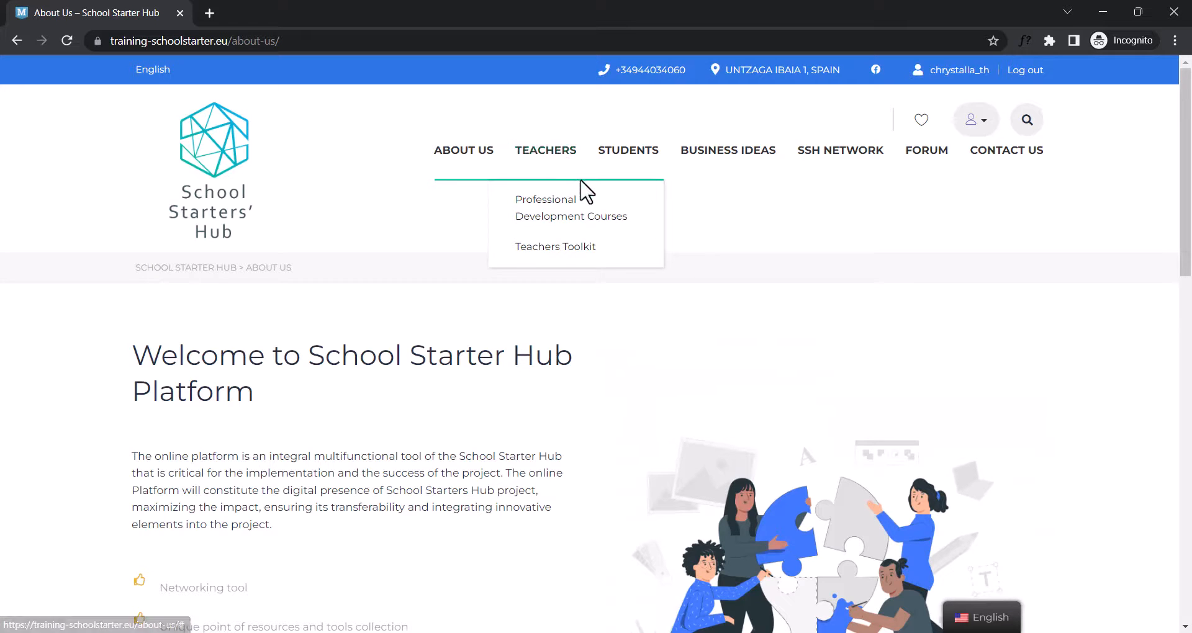
left_click(594, 214)
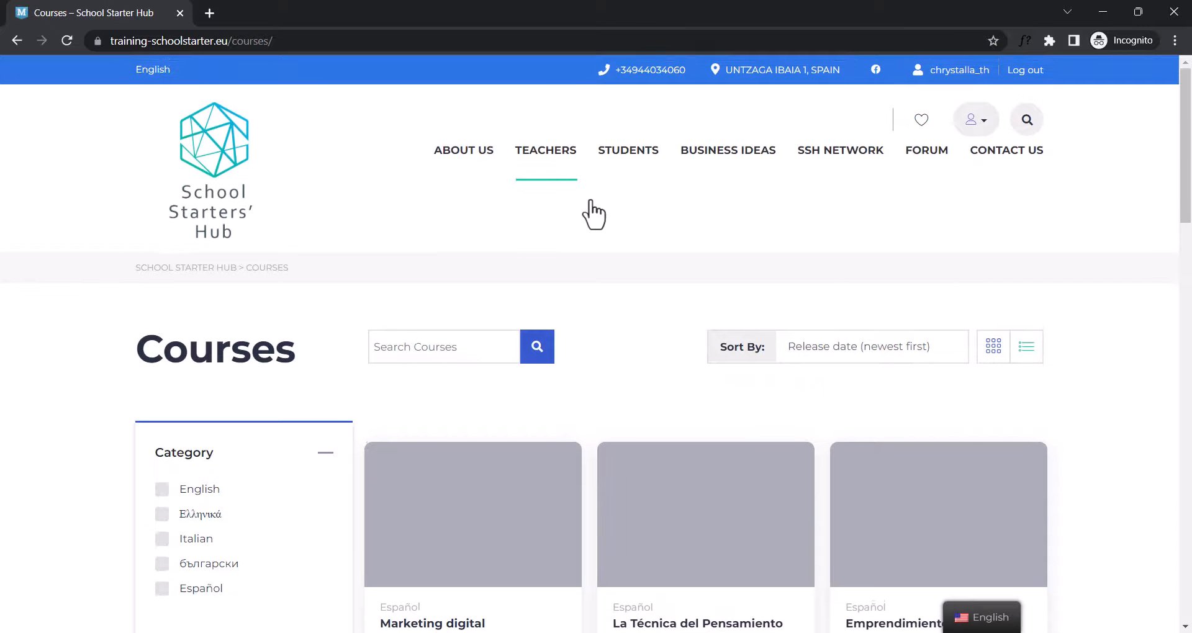
left_click_drag(1189, 135, 1184, 199)
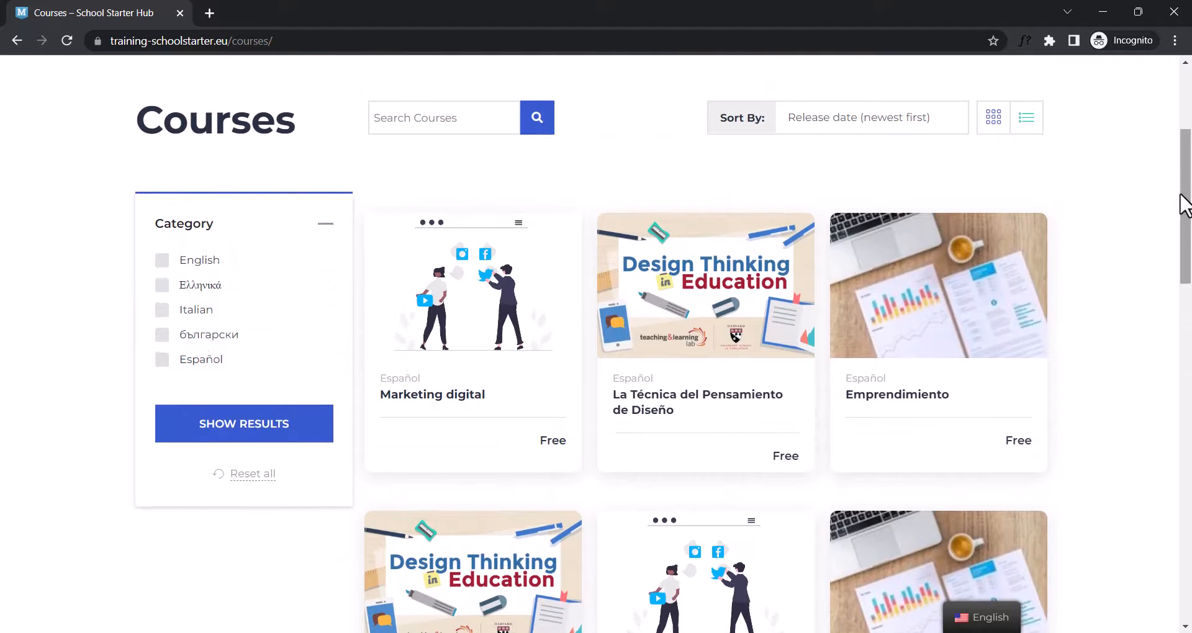
left_click(203, 261)
left_click(260, 439)
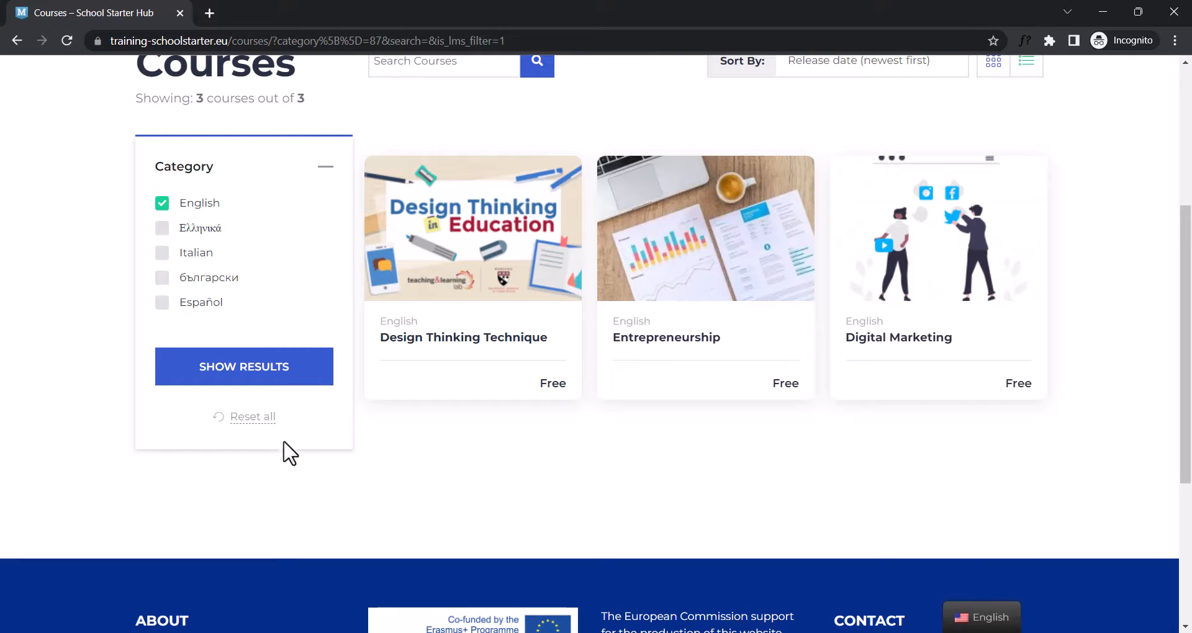
Step: Open the Design Thinking Technique course page and start the course
mouse_move(516, 333)
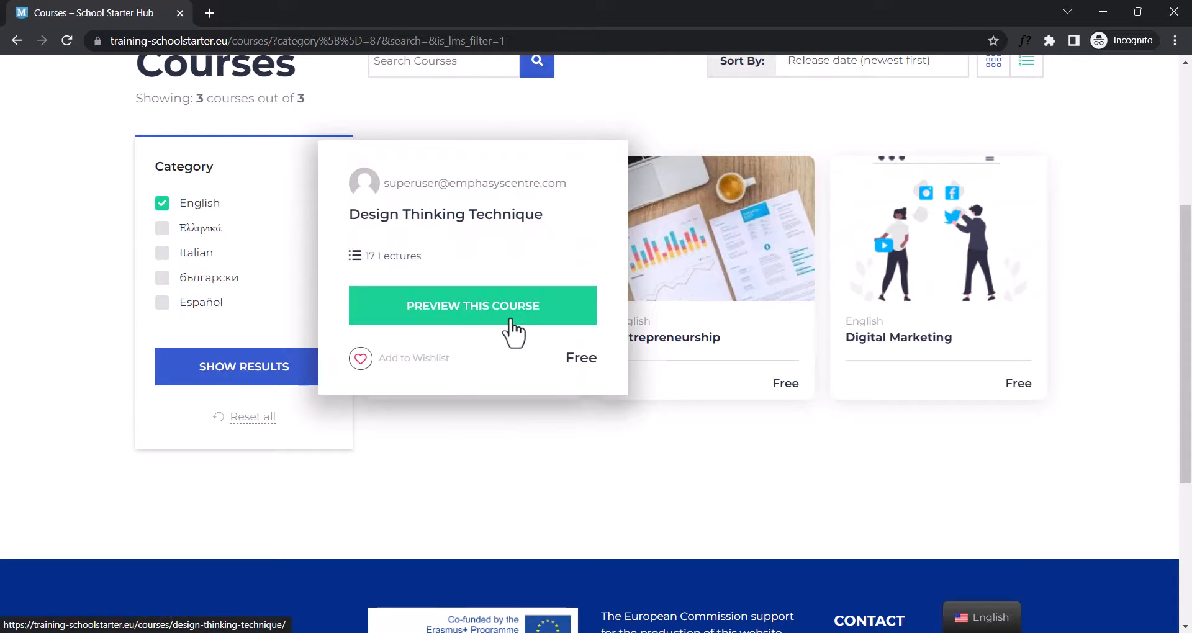
left_click(510, 319)
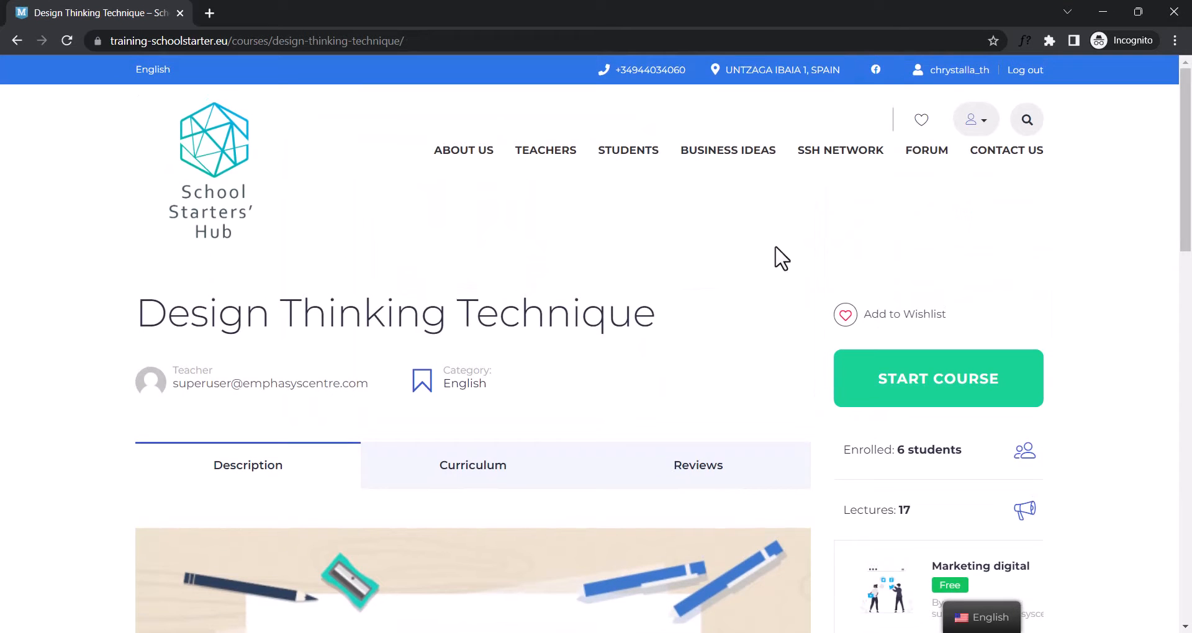
left_click_drag(1187, 124, 1184, 200)
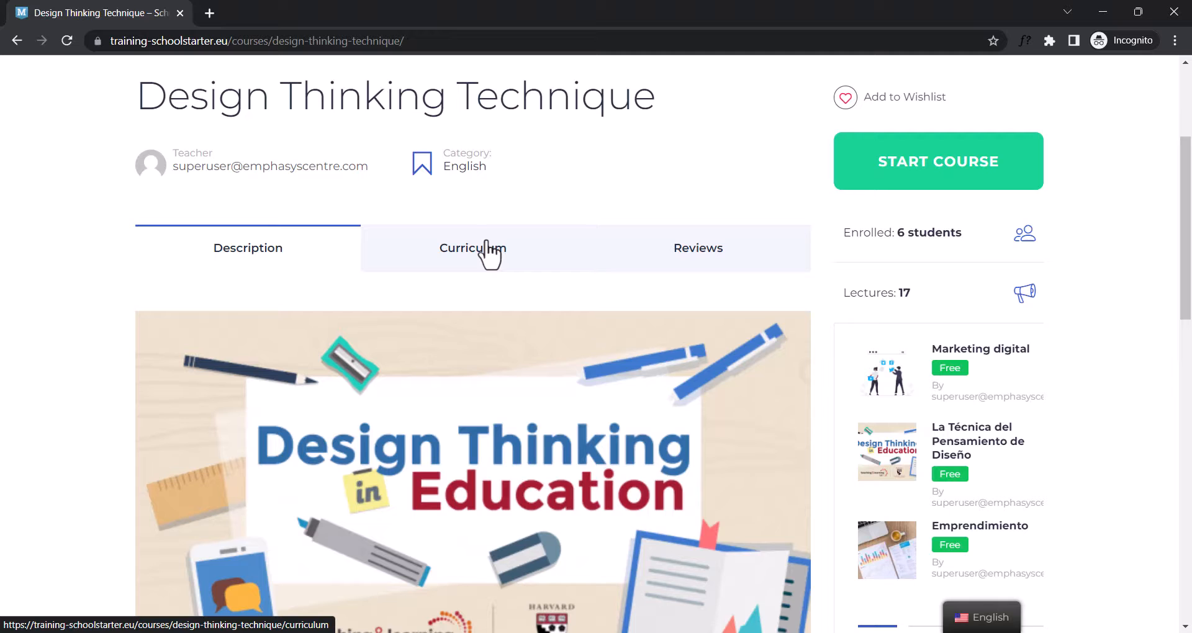
left_click(858, 174)
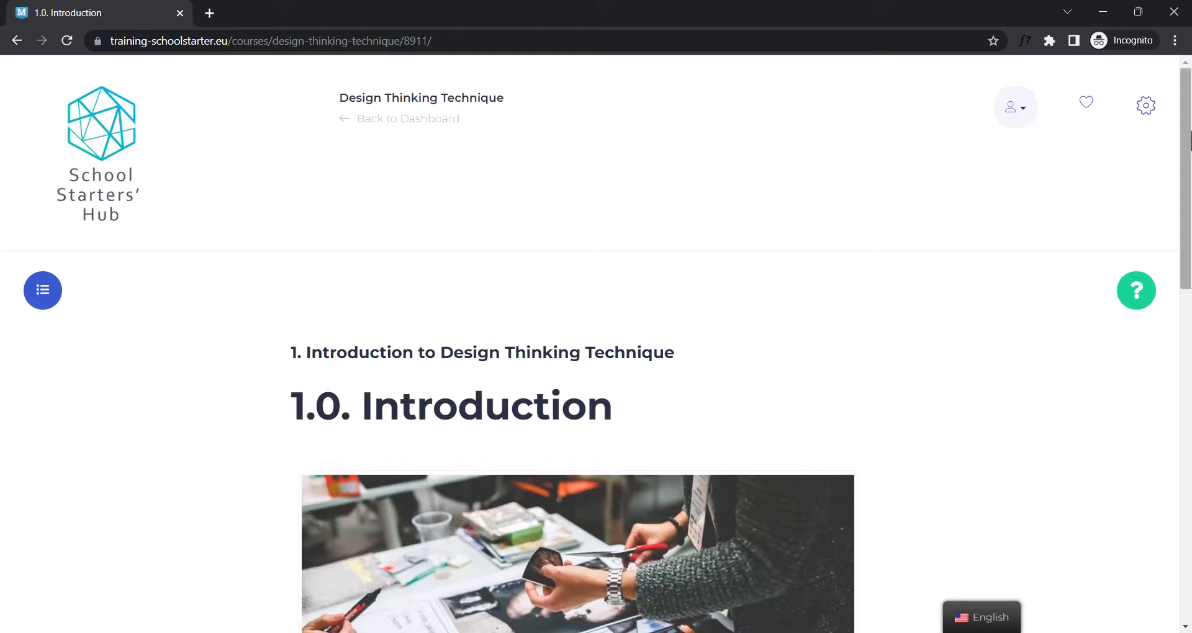
Step: Read through the 1.0. Introduction lesson and show the list of course sections
left_click_drag(1186, 146, 1189, 521)
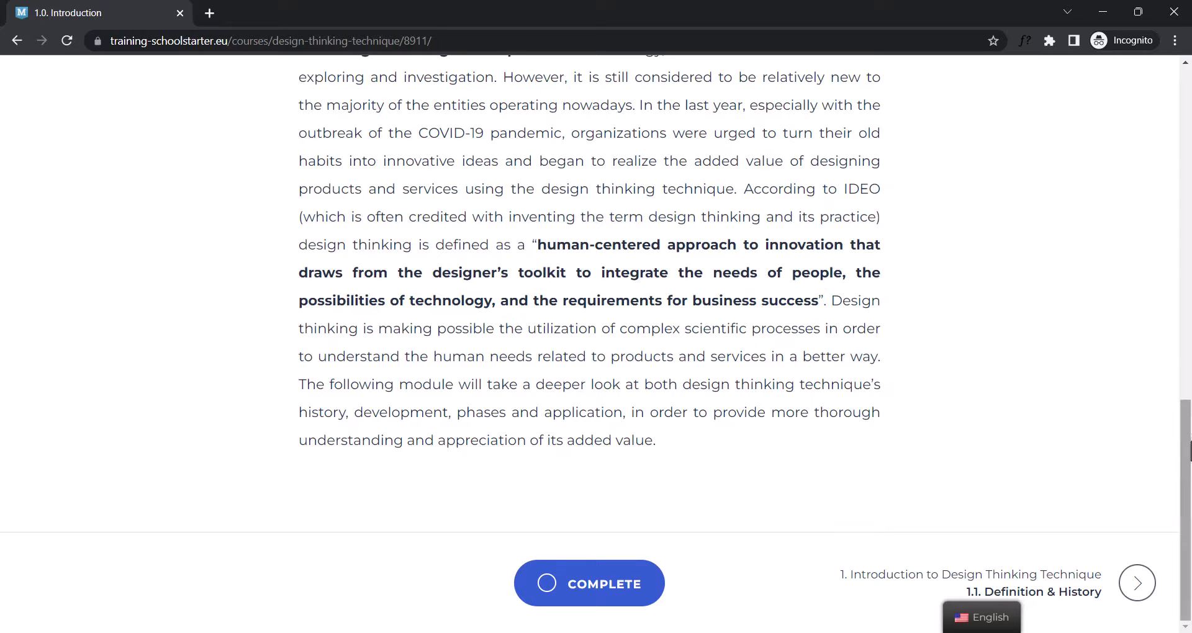
left_click_drag(1188, 429, 1179, 190)
scroll(958, 205, "up", 2)
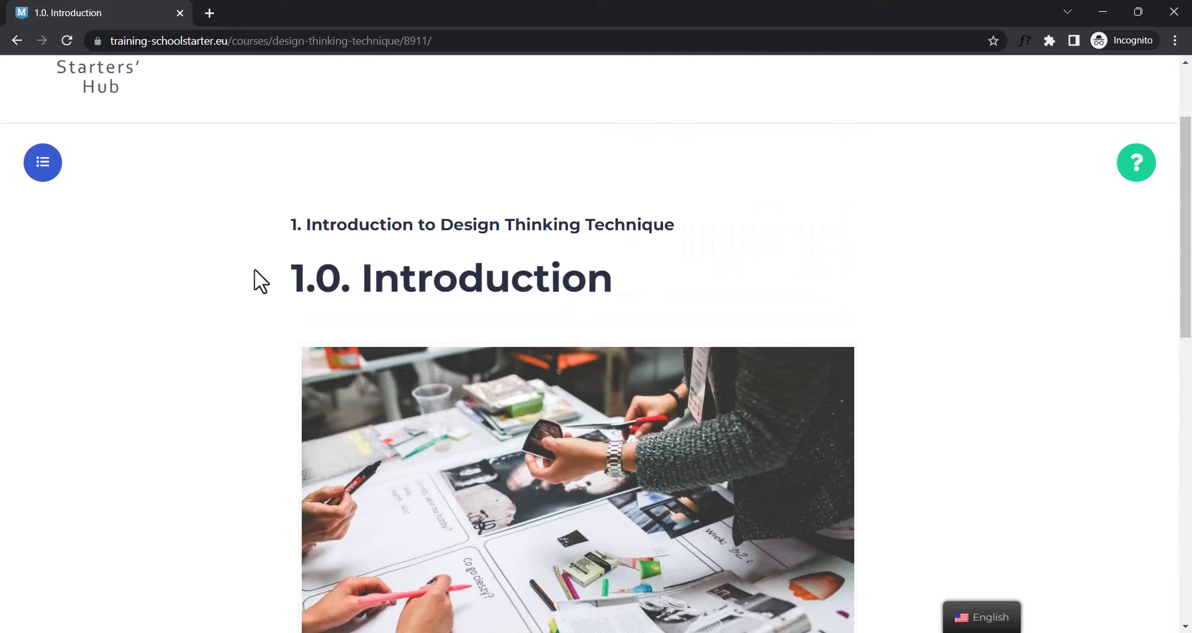
left_click(42, 175)
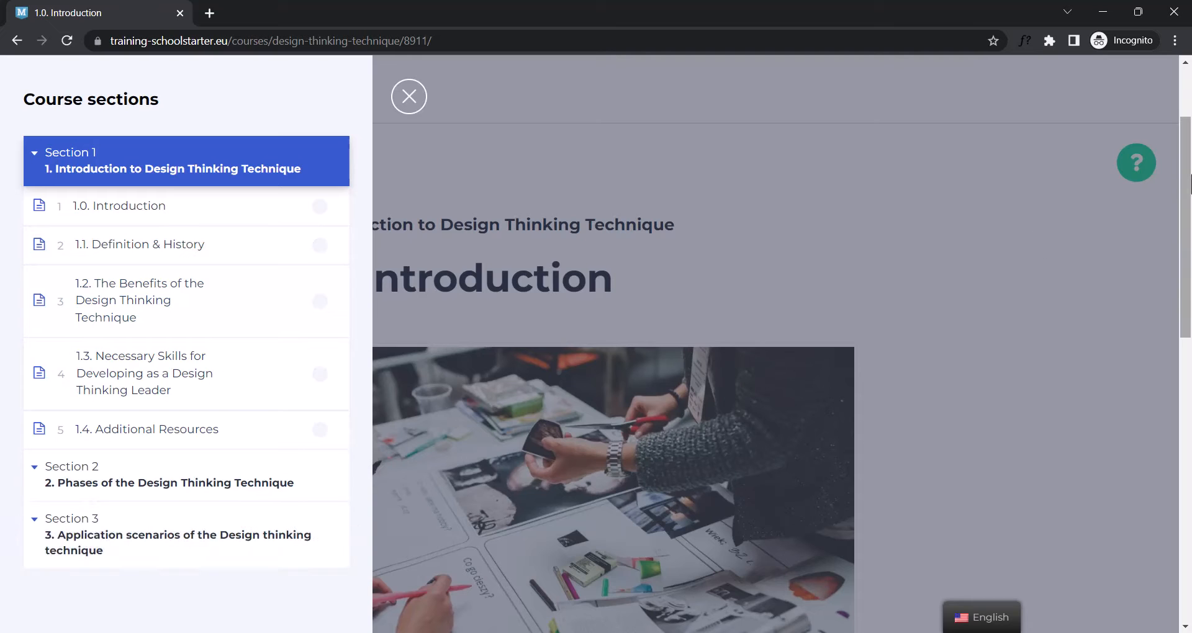
Step: Mark the 1.0. Introduction lesson as complete and go on to lesson 1.1. Definition & History
left_click_drag(1189, 185, 1189, 523)
left_click(601, 589)
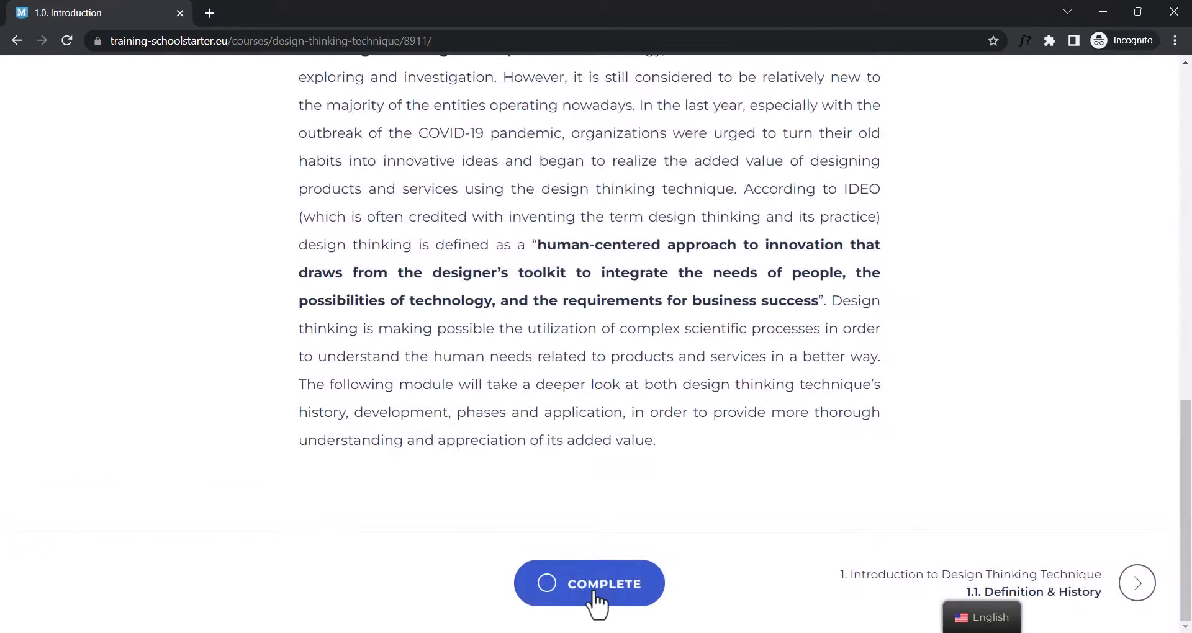
left_click(545, 590)
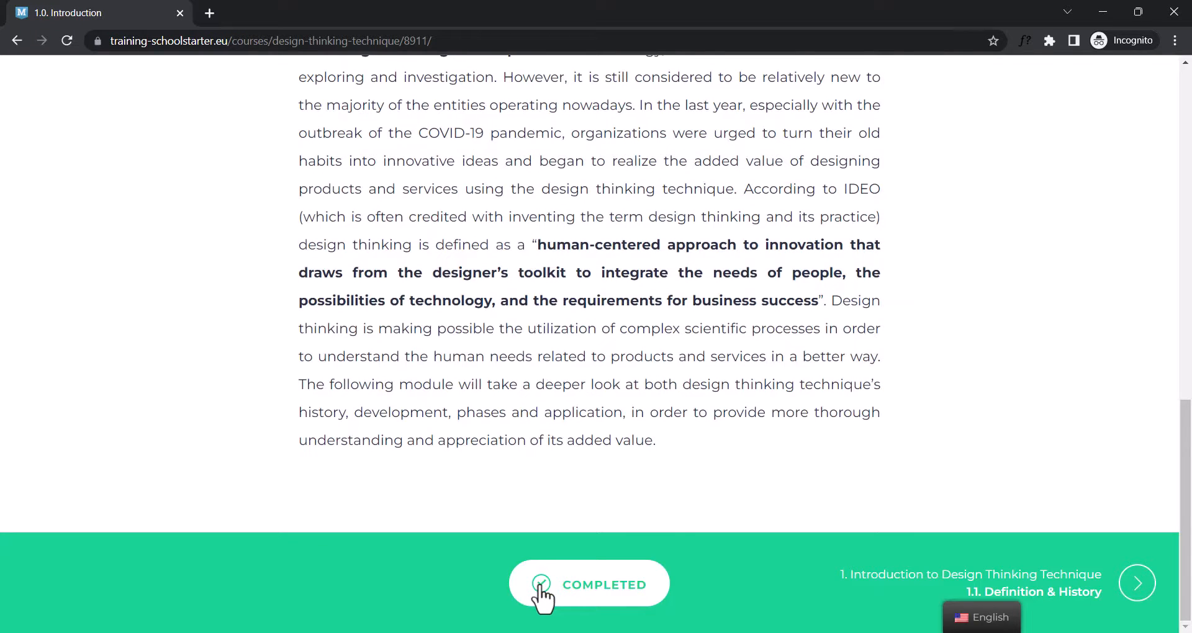
left_click(1138, 584)
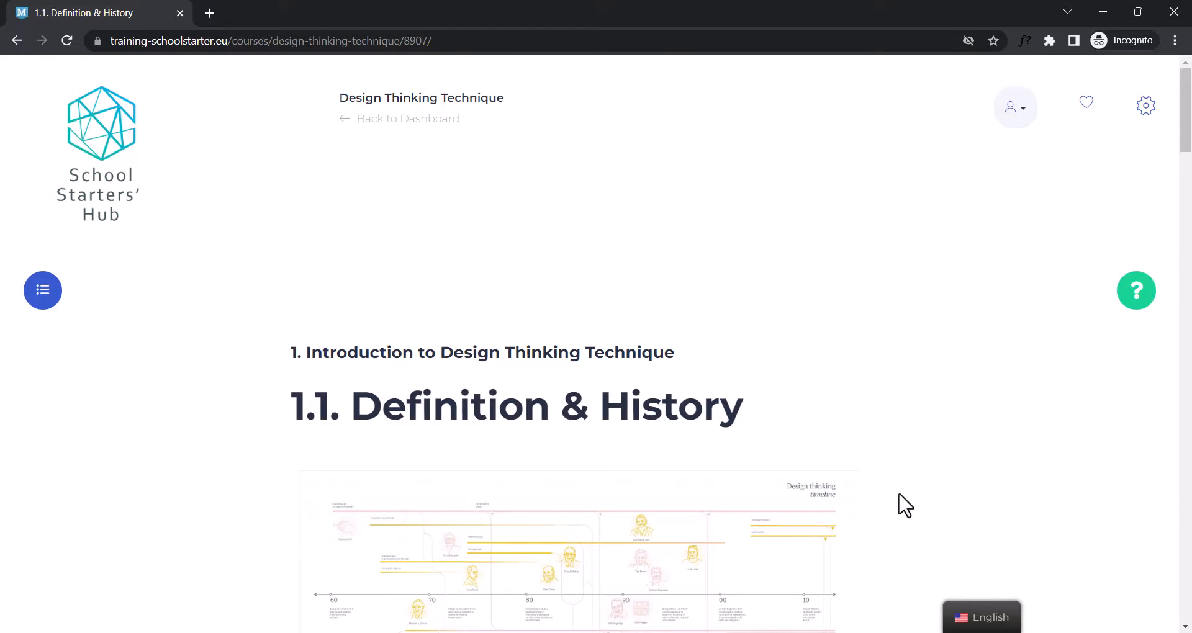
Step: Leave the course for the dashboard and open the English Teacher's Toolkit Guide for Directors from the Teachers Toolkit page
left_click(374, 133)
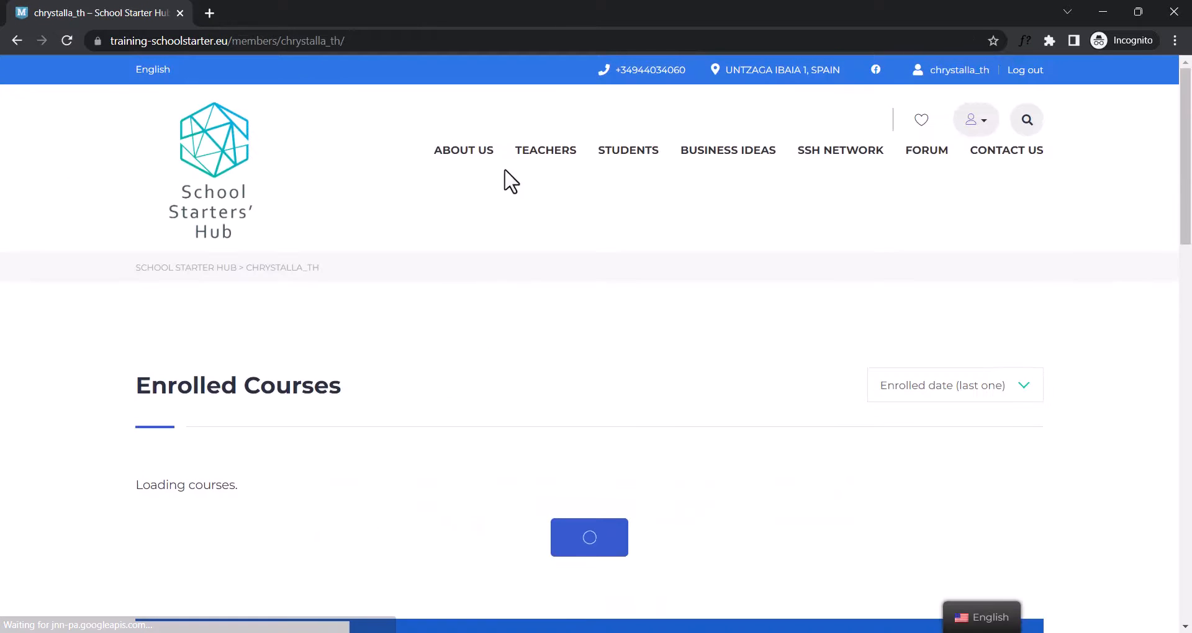
mouse_move(593, 150)
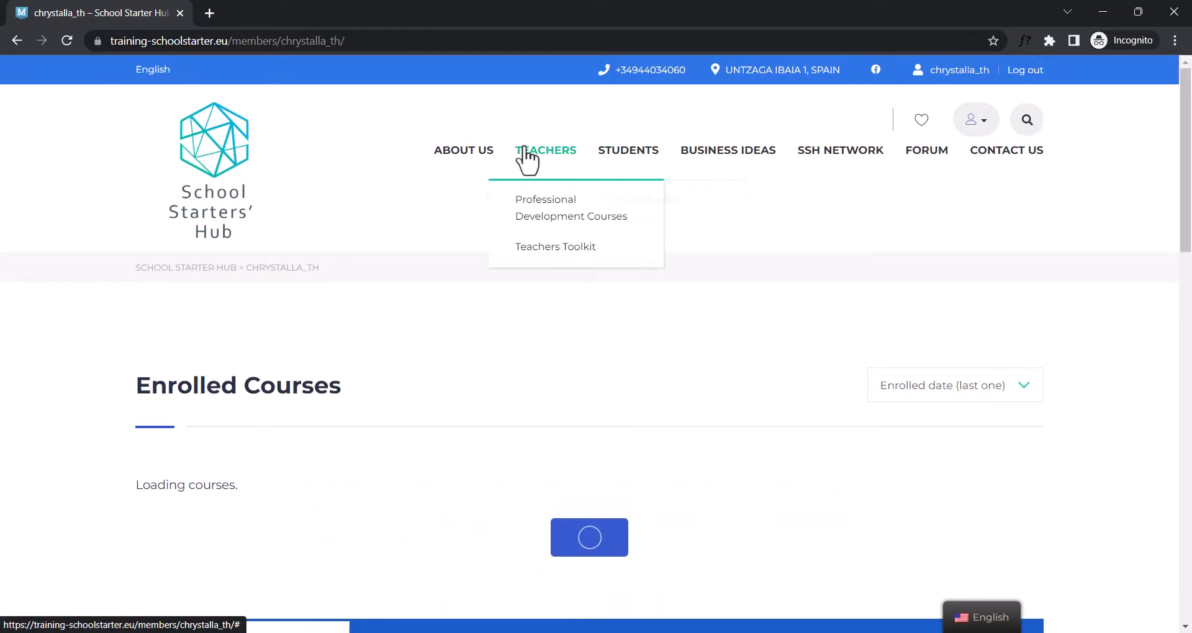
left_click(553, 249)
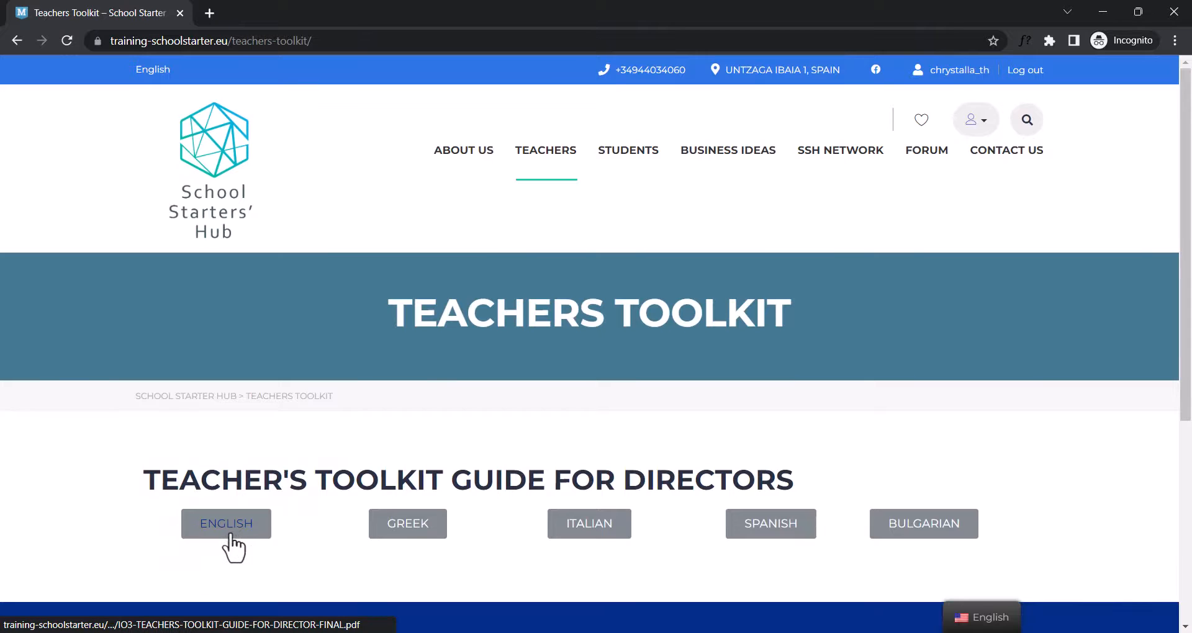
left_click(227, 535)
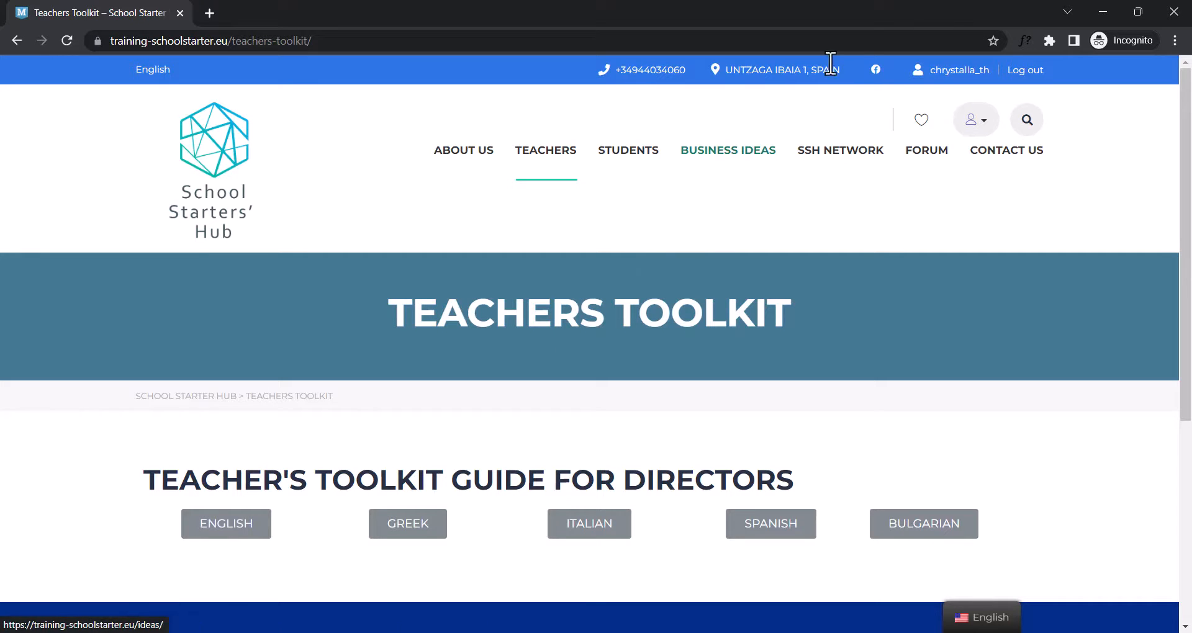
left_click(250, 534)
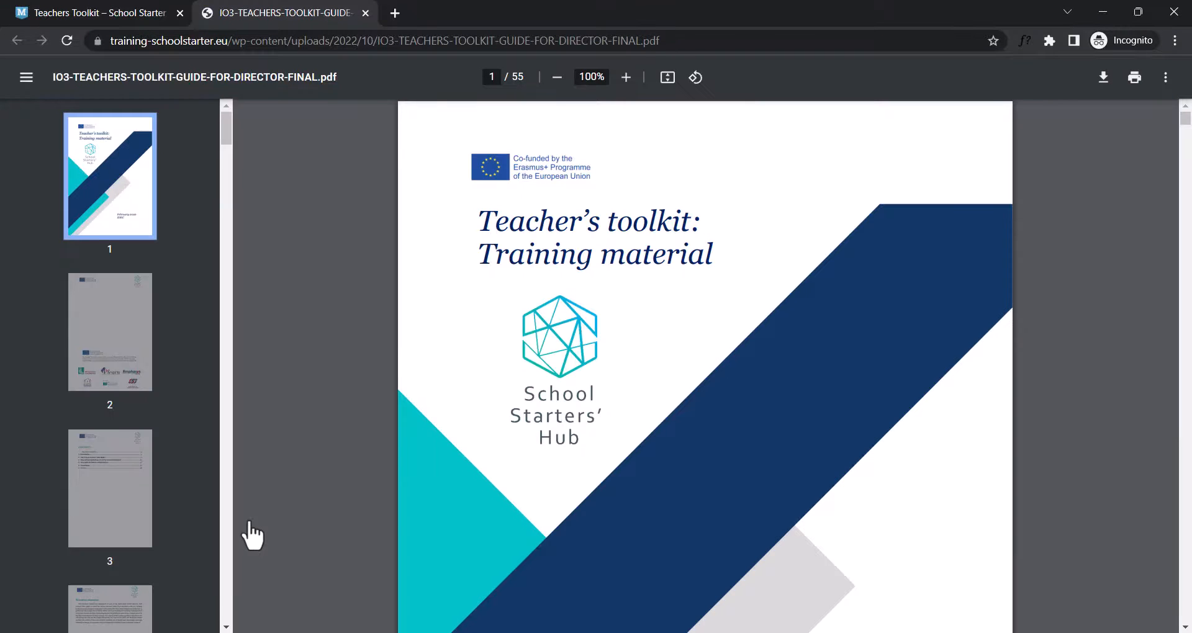
Step: Look through the Teacher's Toolkit guide's contents page and go to page 6, section 1.2 Purpose of this guide
left_click(95, 371)
left_click(107, 445)
scroll(107, 445, "down", 4)
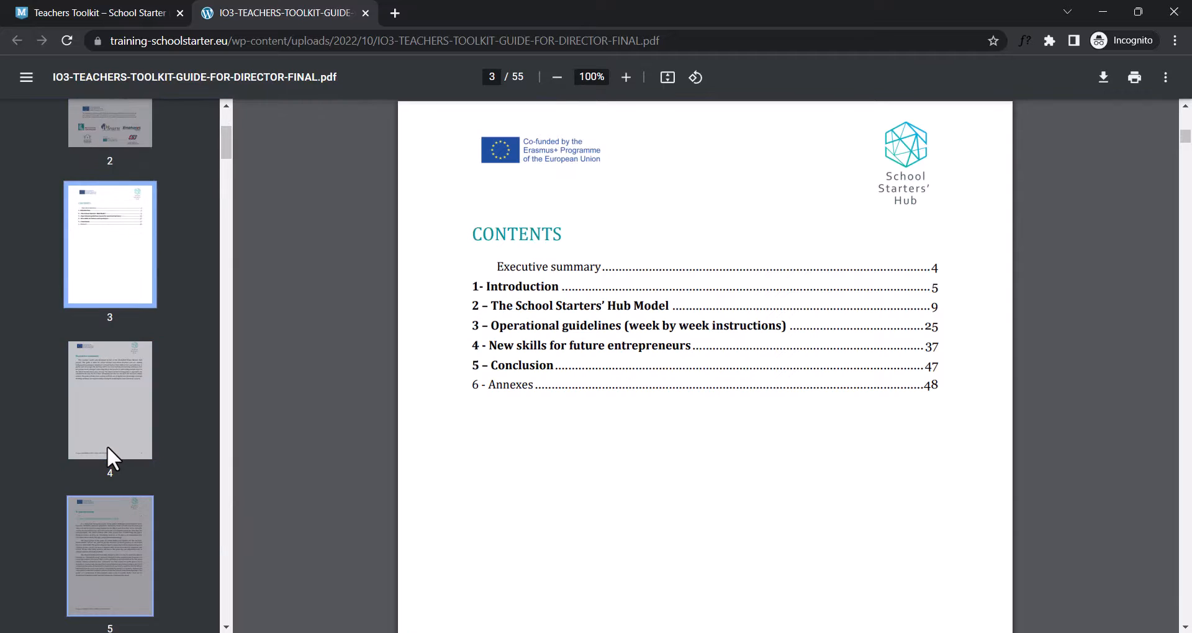
scroll(107, 445, "down", 2)
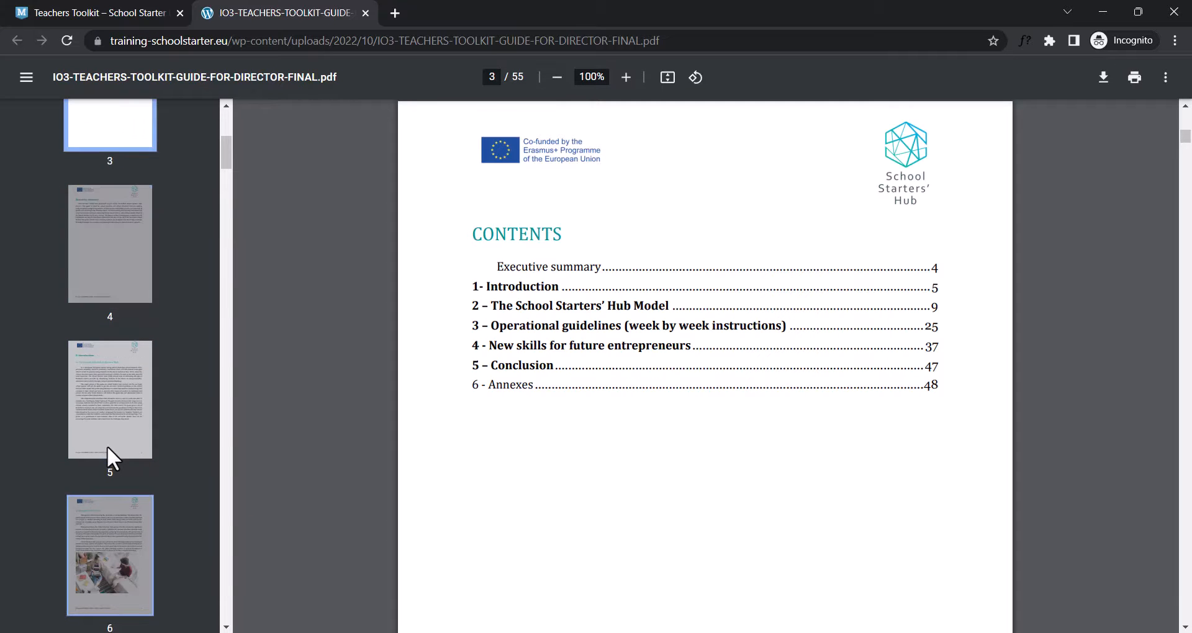
left_click(105, 534)
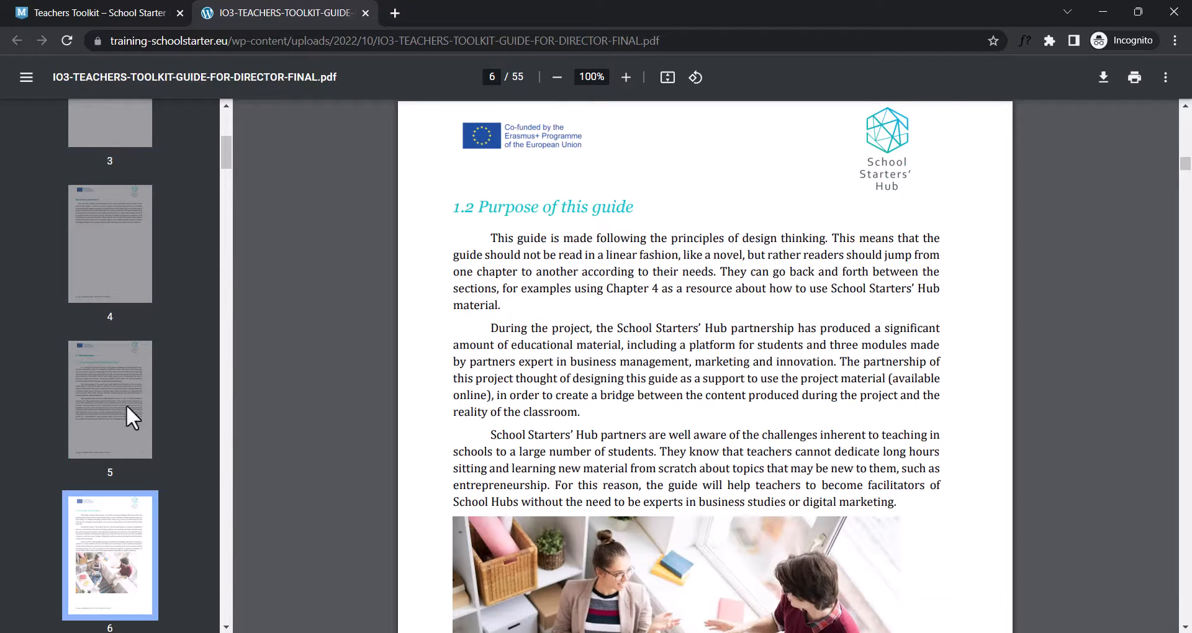
Step: Return to the School Starter Hub site, go to the Students Toolkit page and open the English Digital Games document
left_click(112, 11)
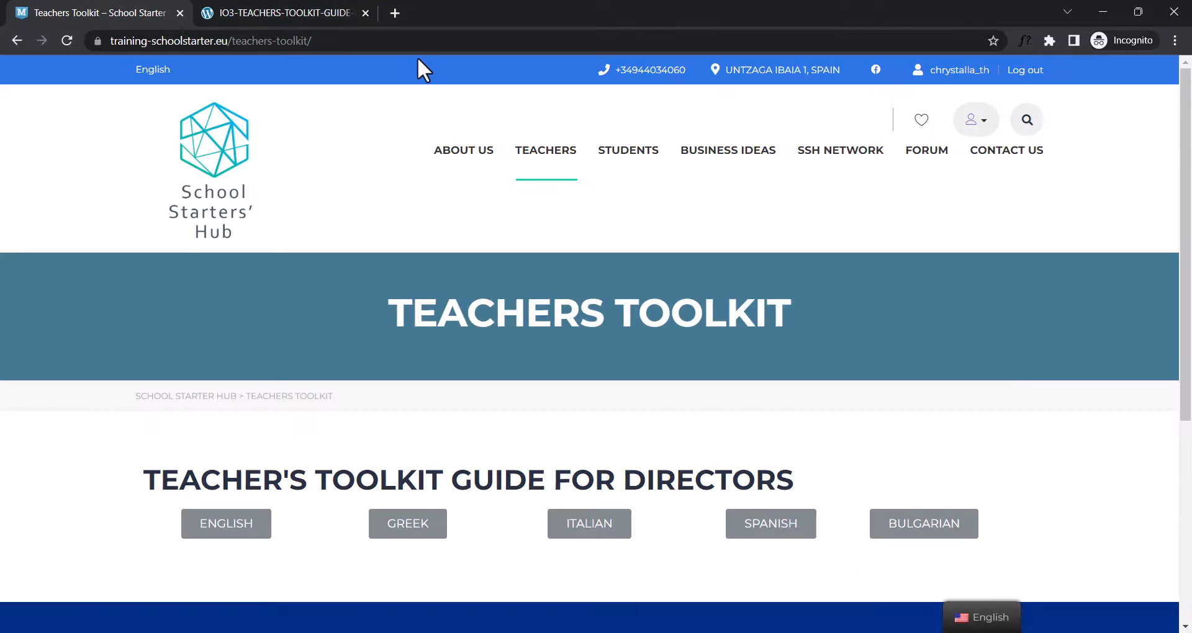
mouse_move(608, 175)
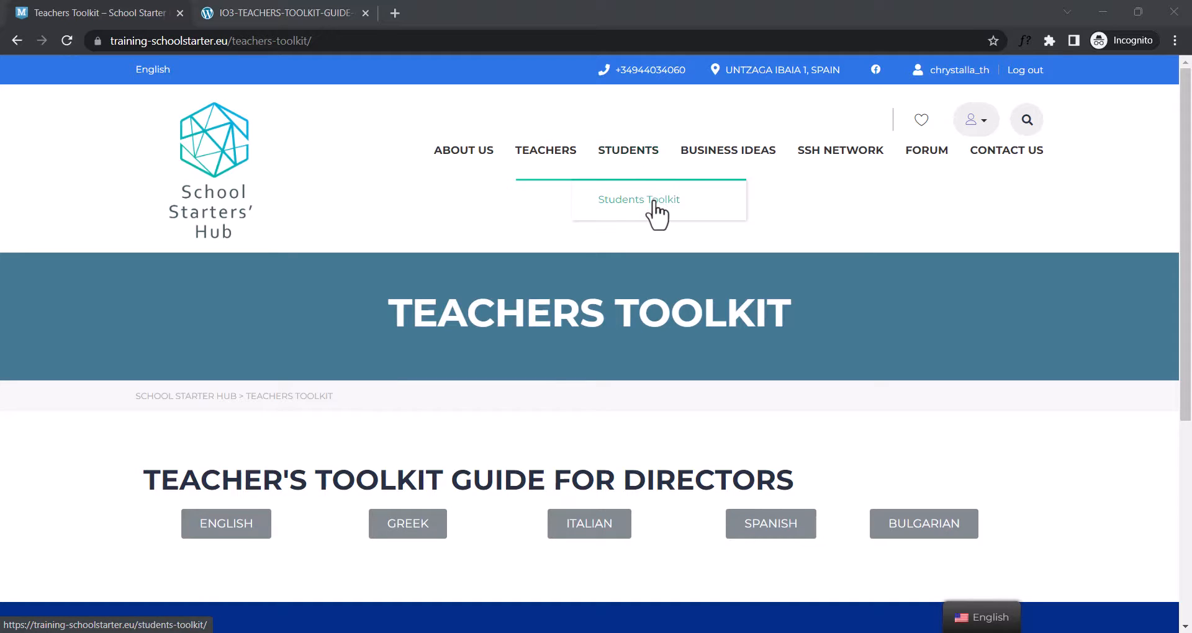
left_click(656, 214)
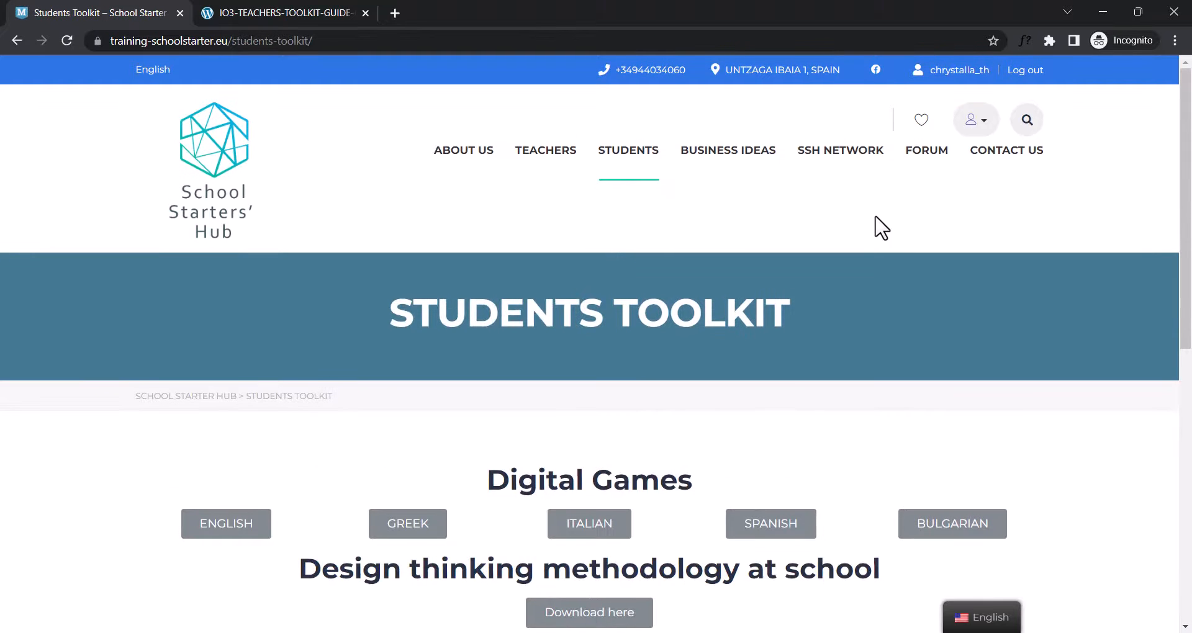
scroll(1187, 292, "down", 4)
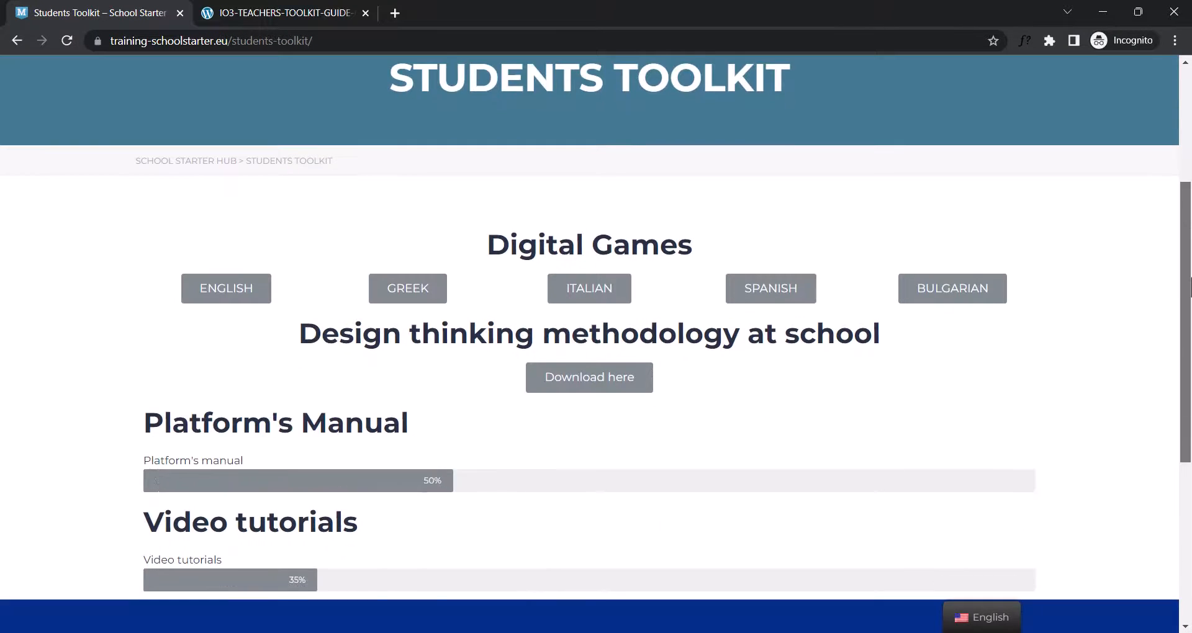
left_click(238, 273)
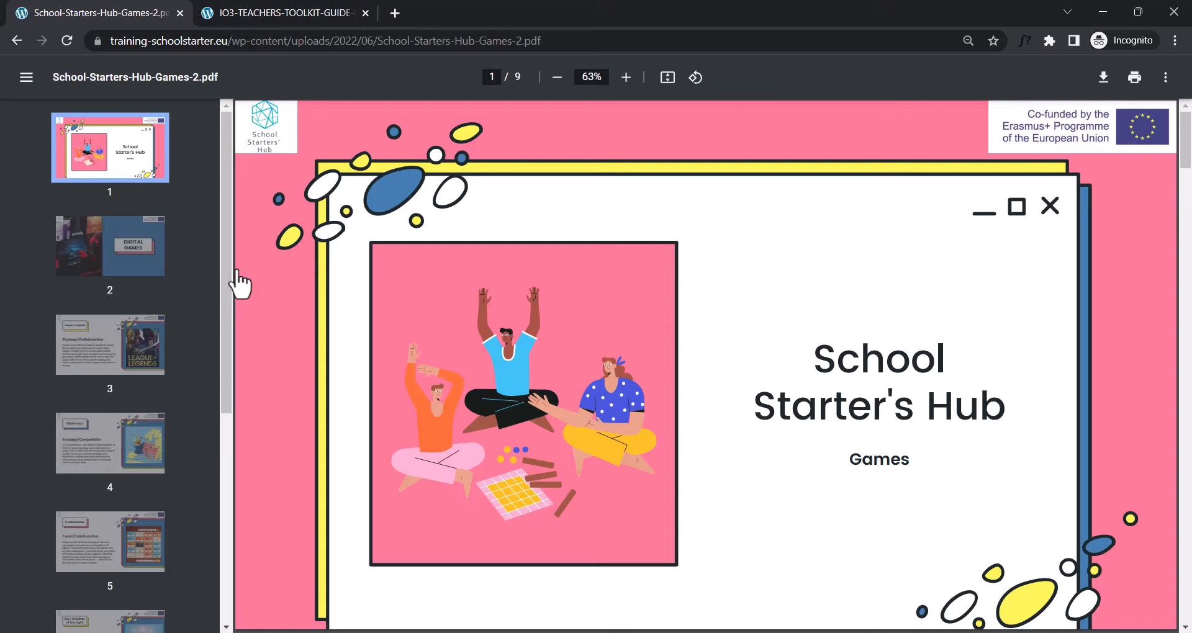
Step: View the League of Legends, Diplomacy and Codenames pages of the games document
left_click(119, 255)
left_click(124, 322)
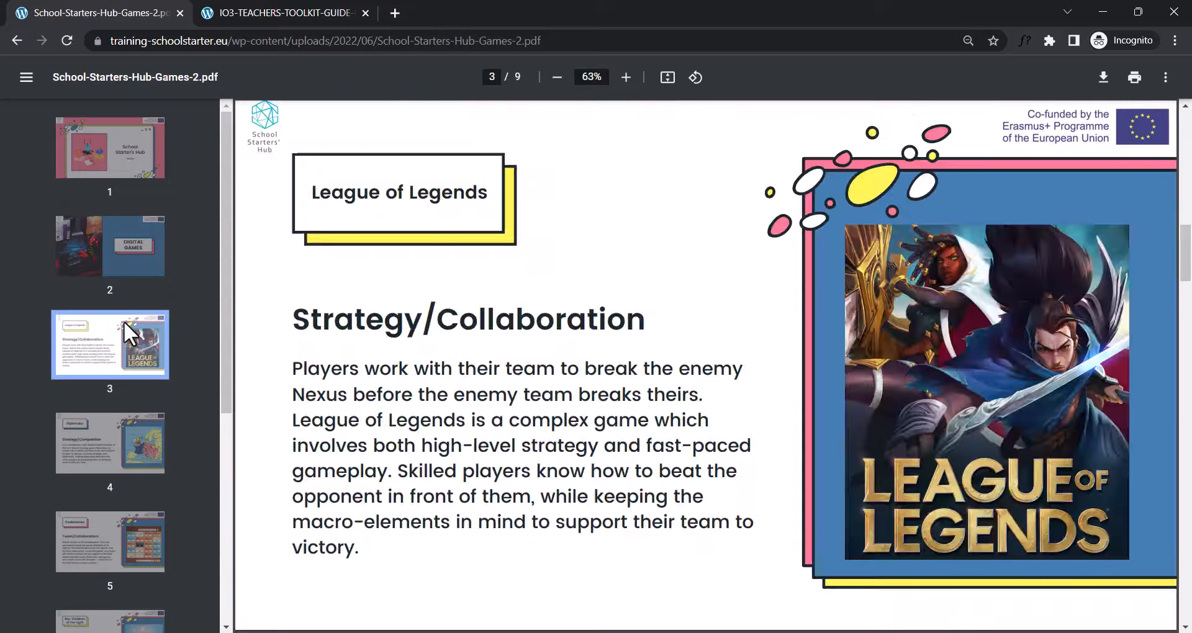
left_click(127, 434)
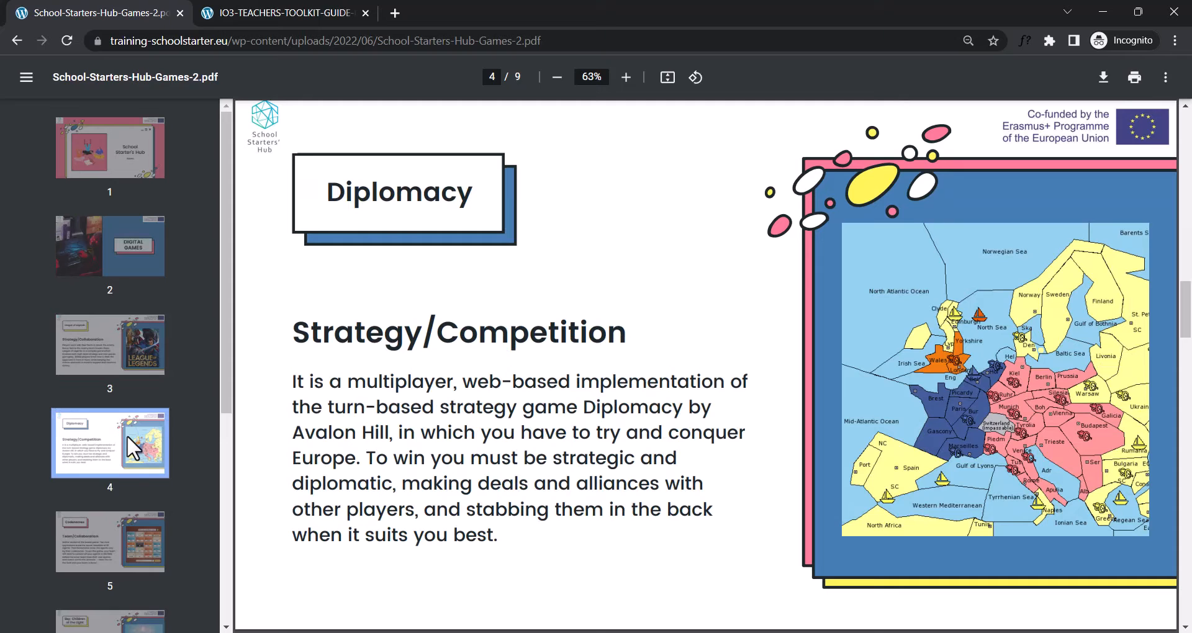
left_click(131, 518)
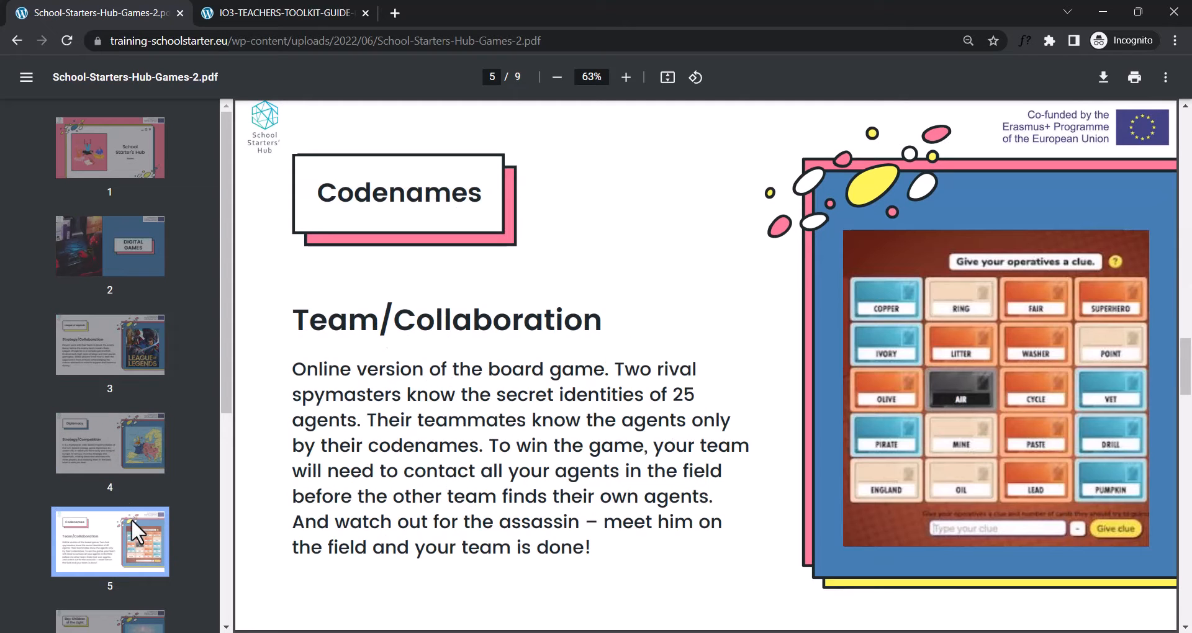
Step: Leave the games document for the Students Toolkit page and open the Business Ideas page
left_click(14, 41)
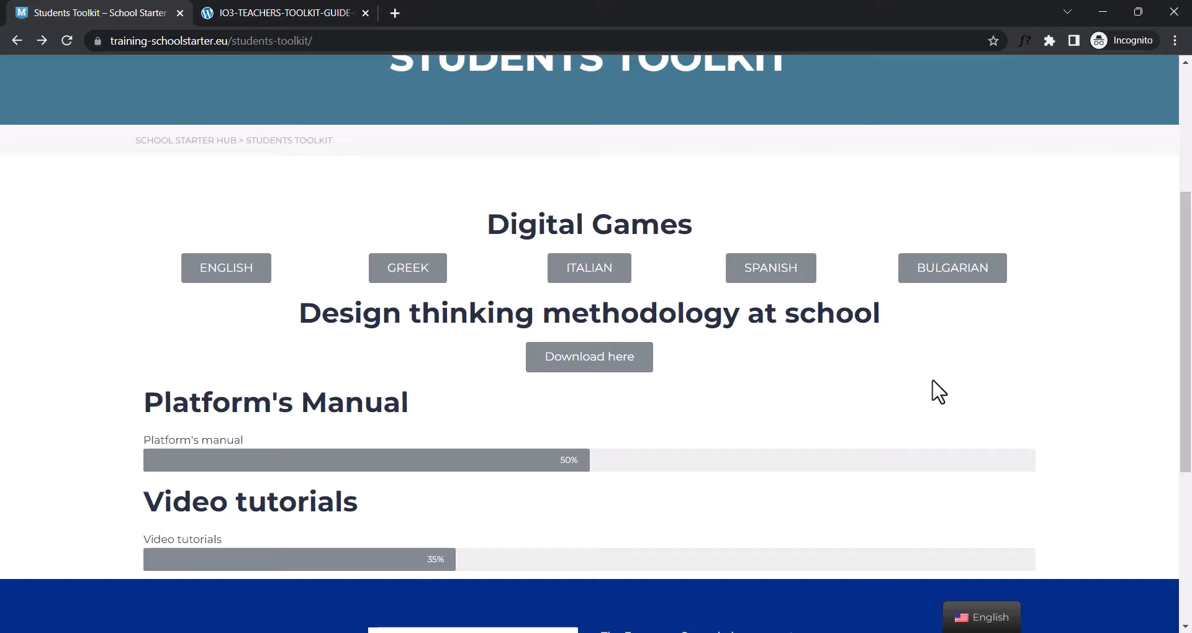
left_click_drag(1189, 316, 1179, 169)
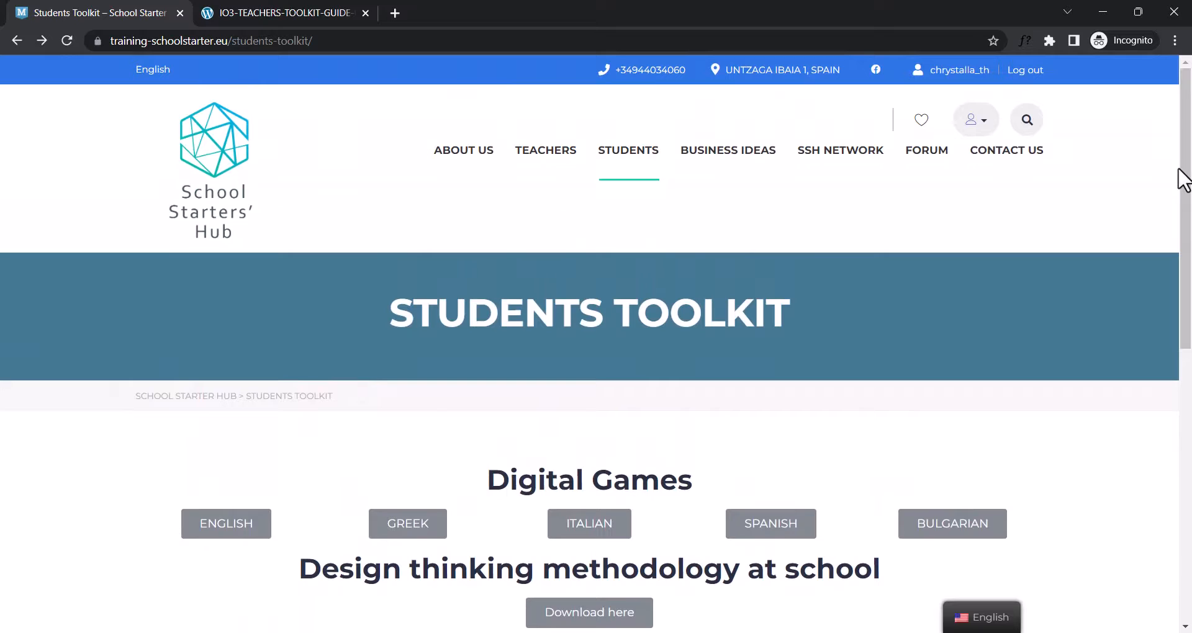
left_click(872, 12)
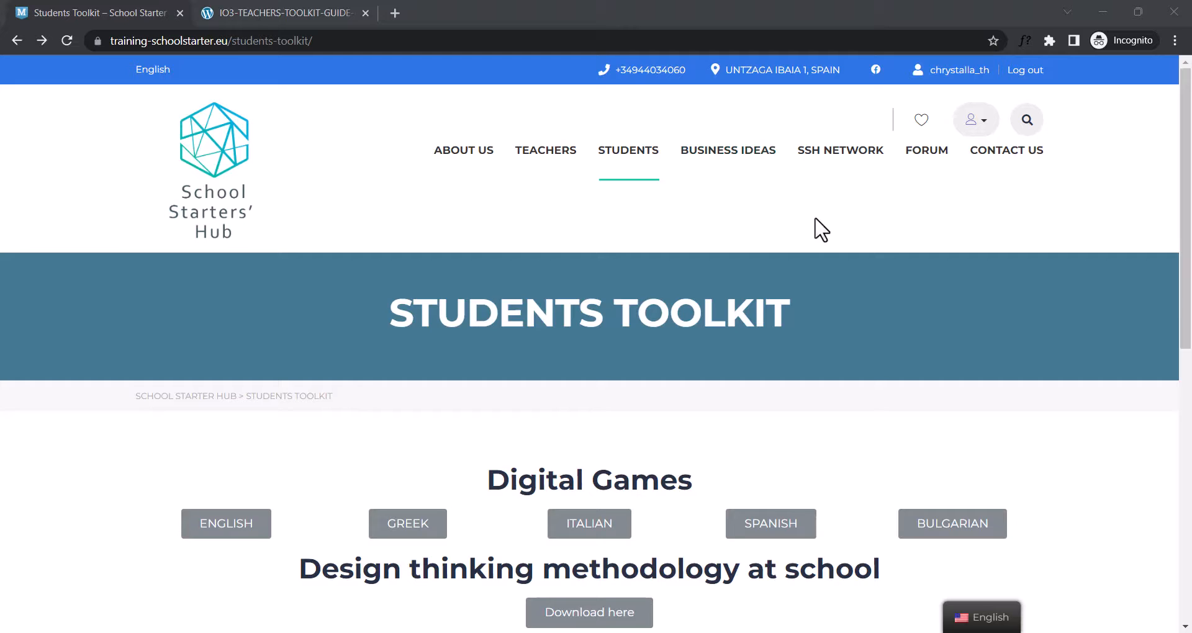
left_click(753, 159)
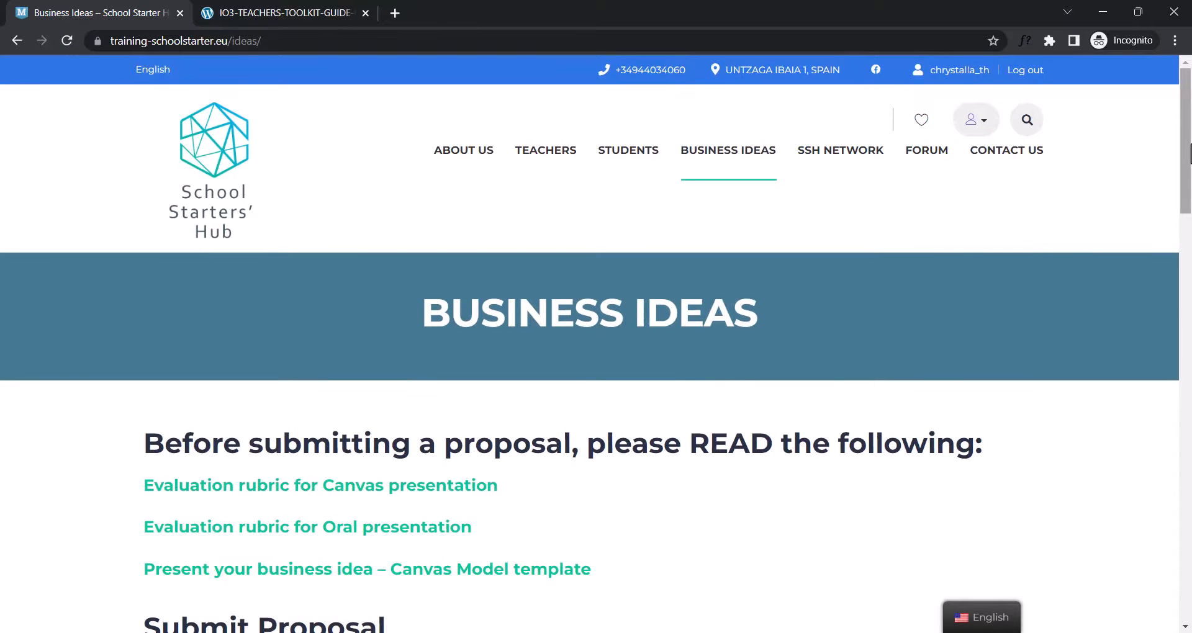
Step: Examine the Submit Proposal form, including the Country of Entry options, title, description and the media and file upload sections
left_click_drag(1190, 153, 1190, 281)
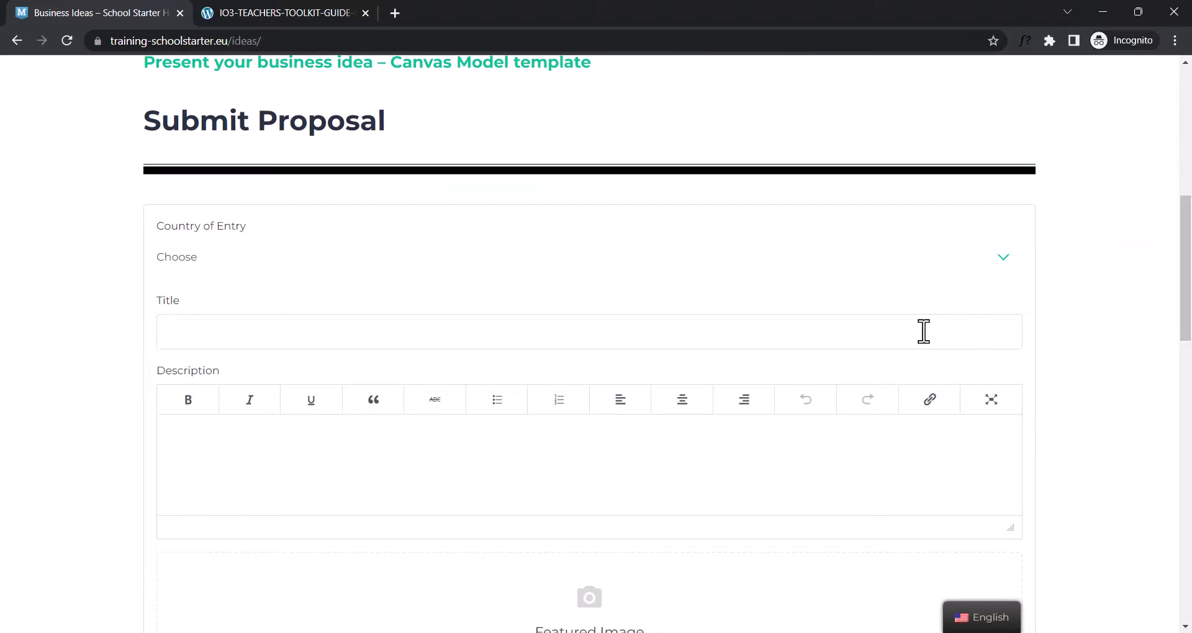
left_click(966, 259)
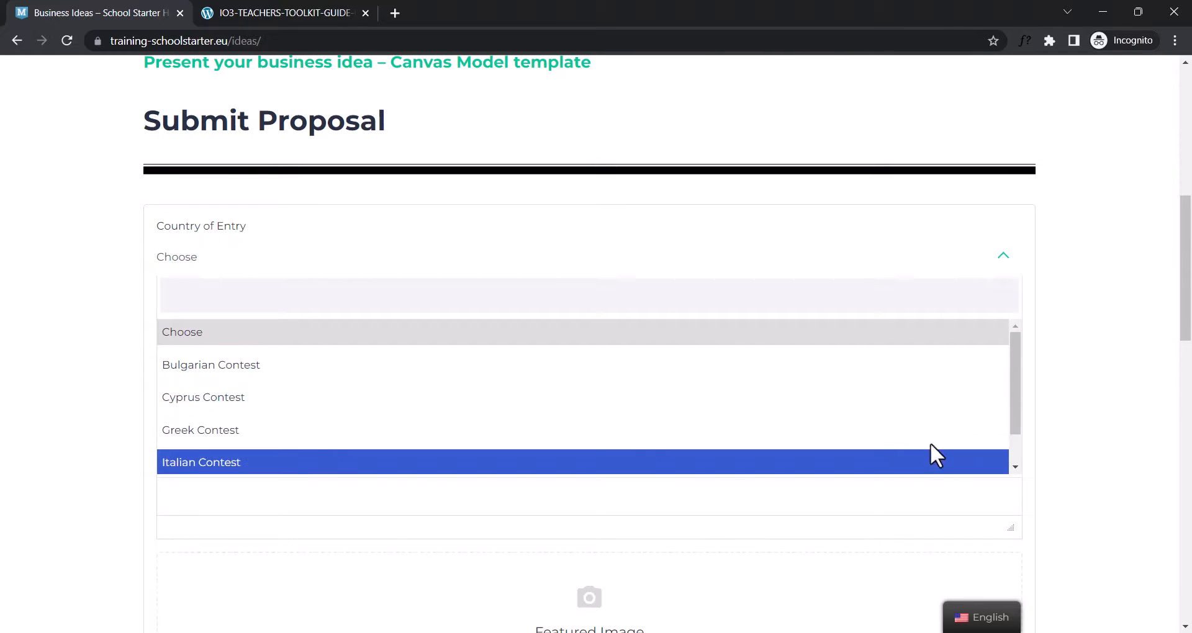
left_click(1083, 387)
left_click(958, 329)
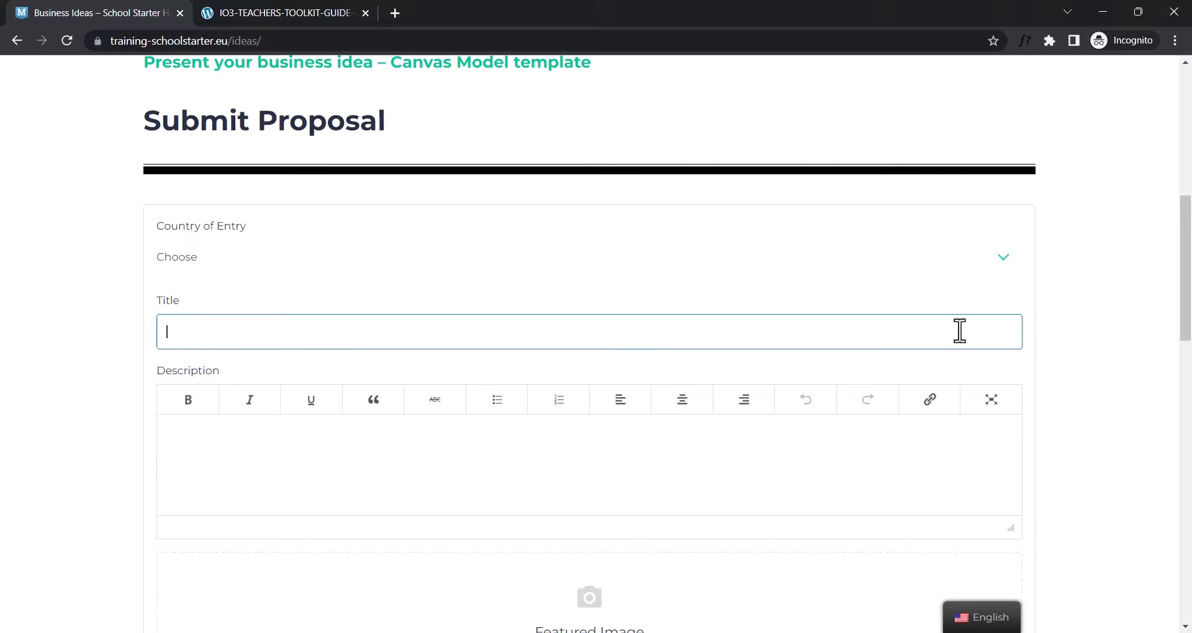
left_click(865, 464)
left_click_drag(1190, 271, 1190, 459)
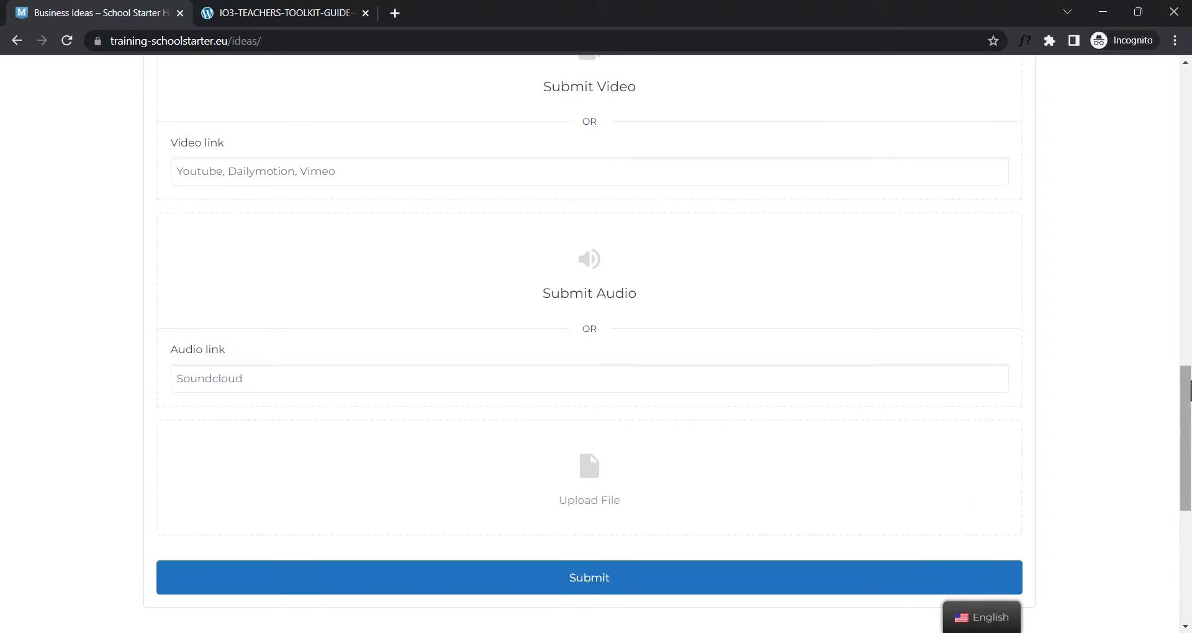
Step: Open the SSH Network mapping tool and view the options of its Country and Type of Organisation filters
left_click_drag(1186, 410, 1186, 106)
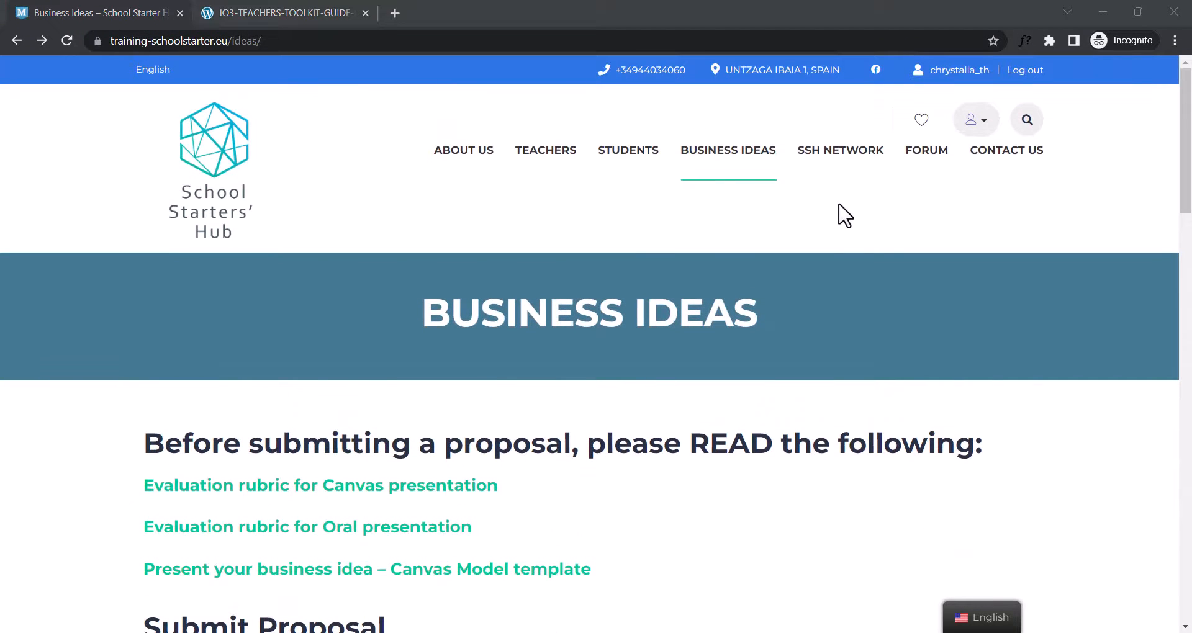
left_click(852, 162)
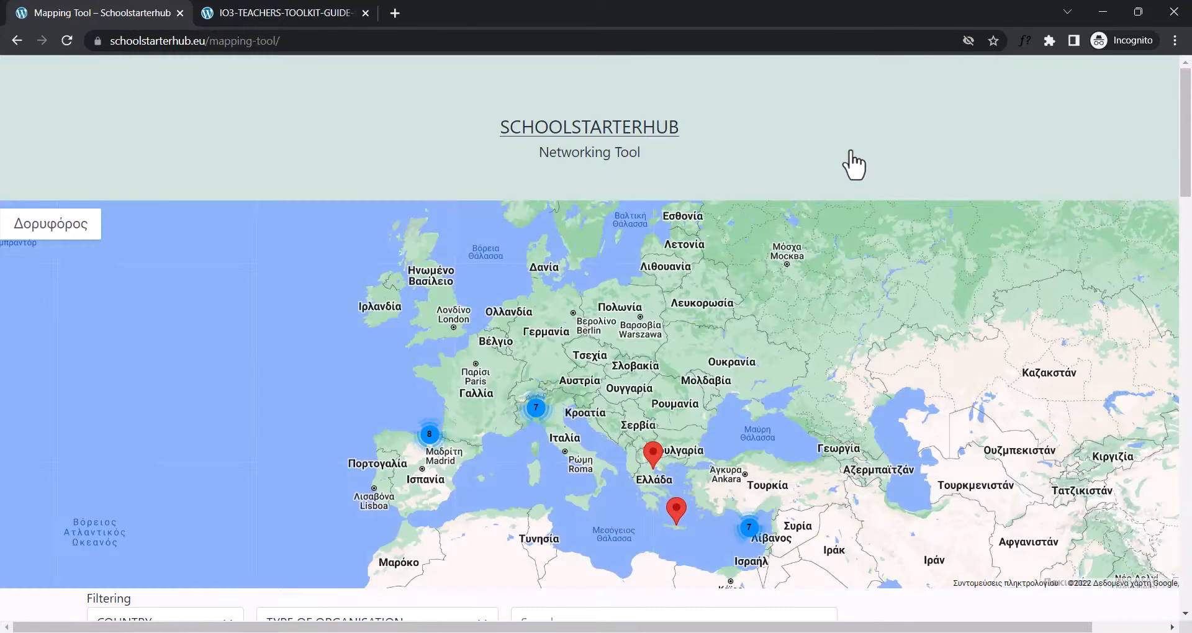
left_click_drag(1189, 100, 1189, 123)
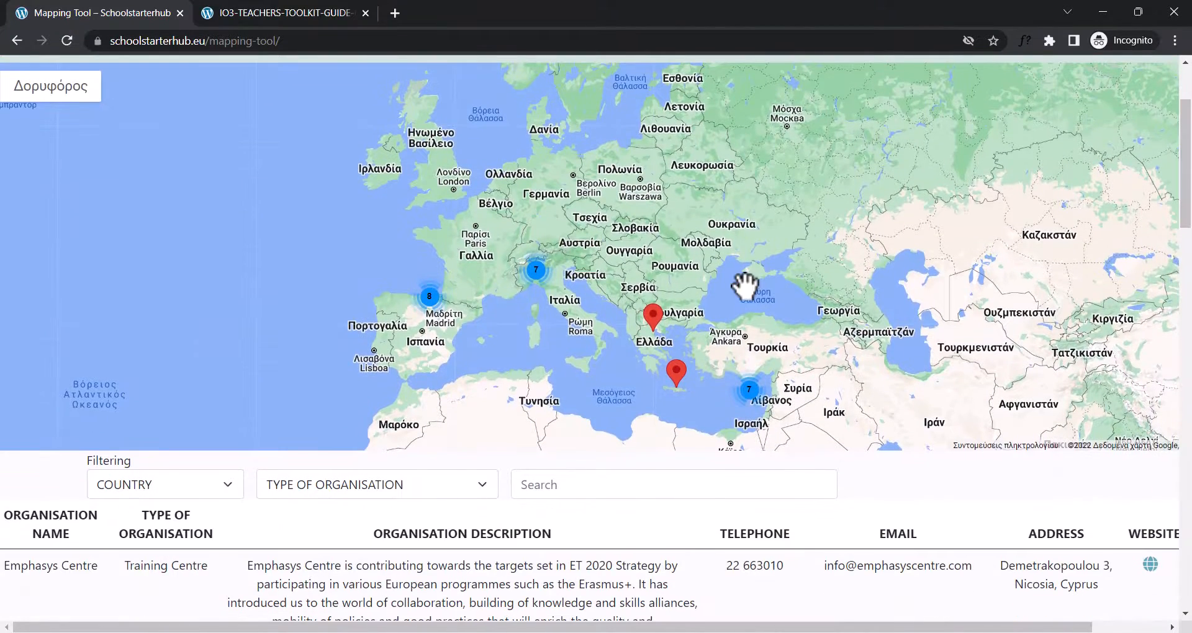
left_click(239, 481)
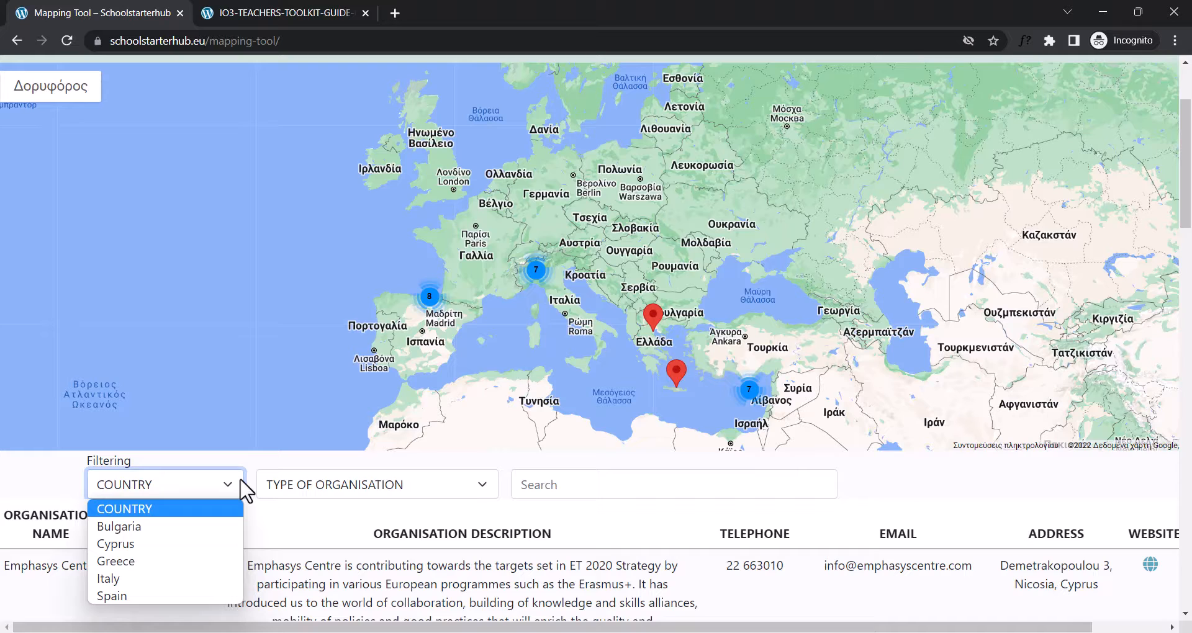
left_click(324, 487)
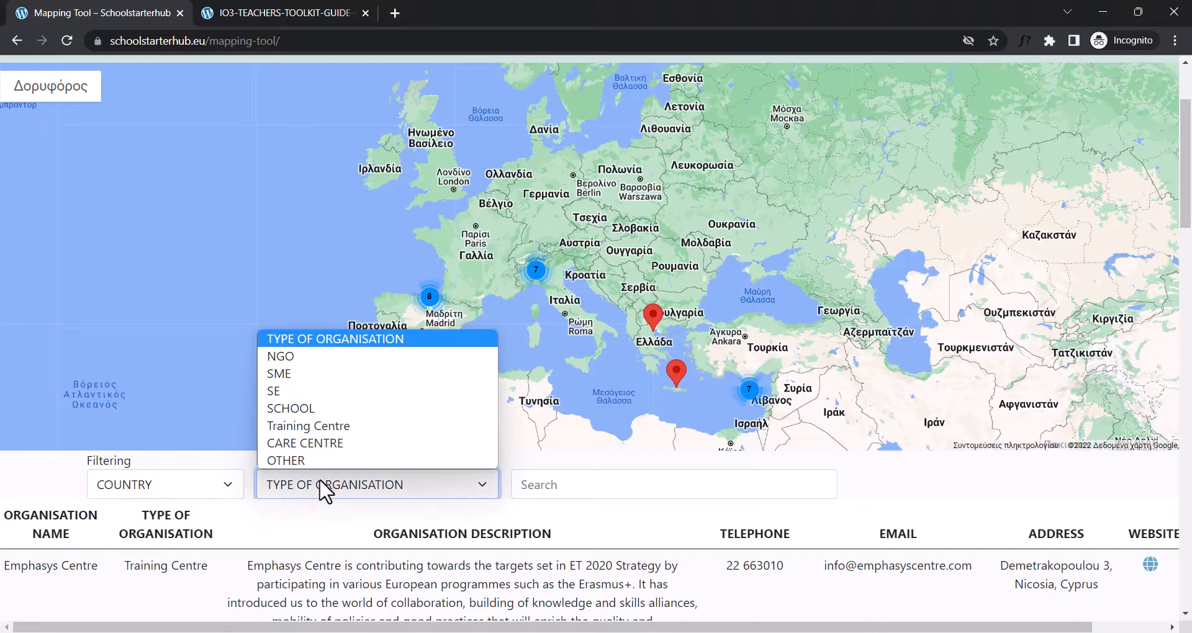
left_click(324, 488)
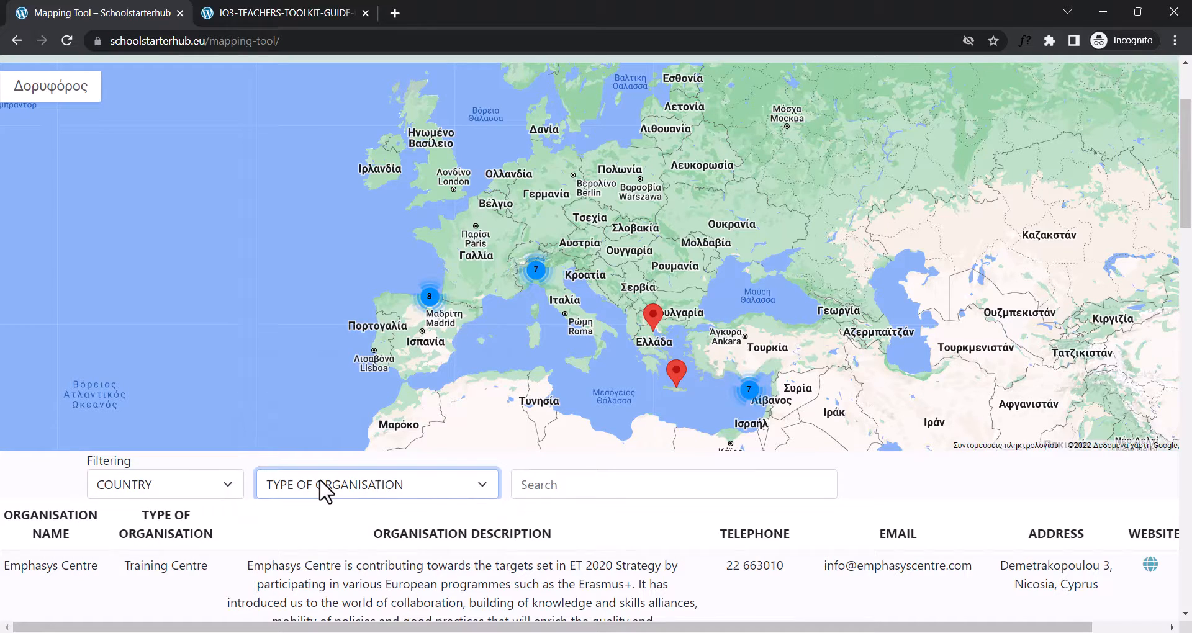
Step: Return from the mapping tool, open the site's Forum page and look through the European Forum's discussion boards
left_click(17, 41)
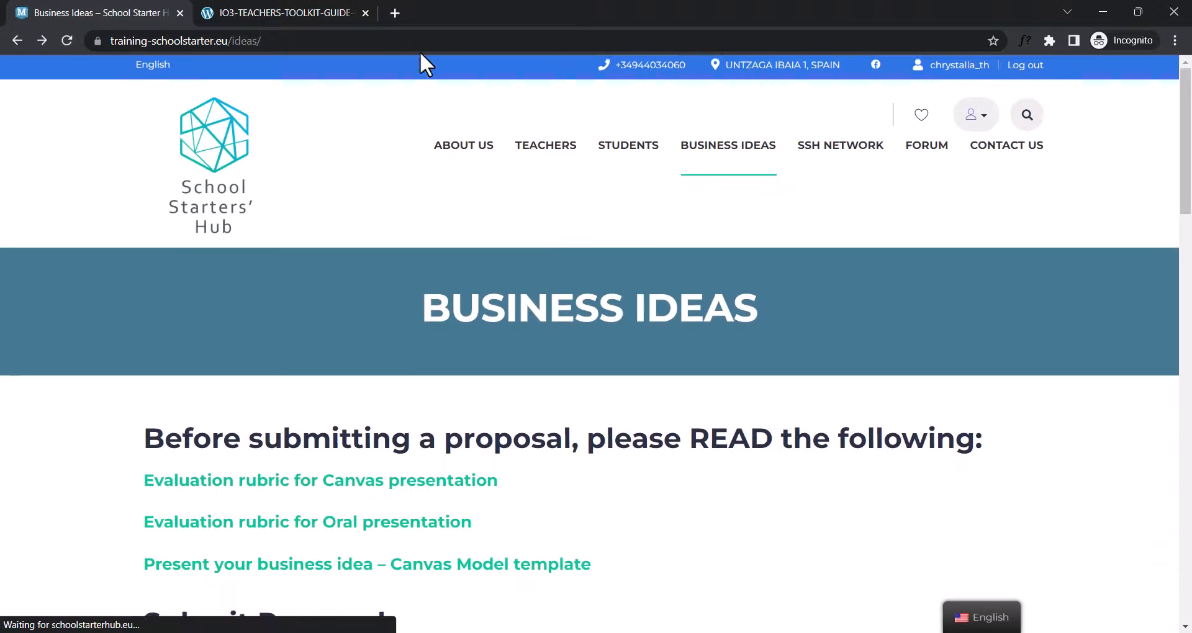
left_click(930, 155)
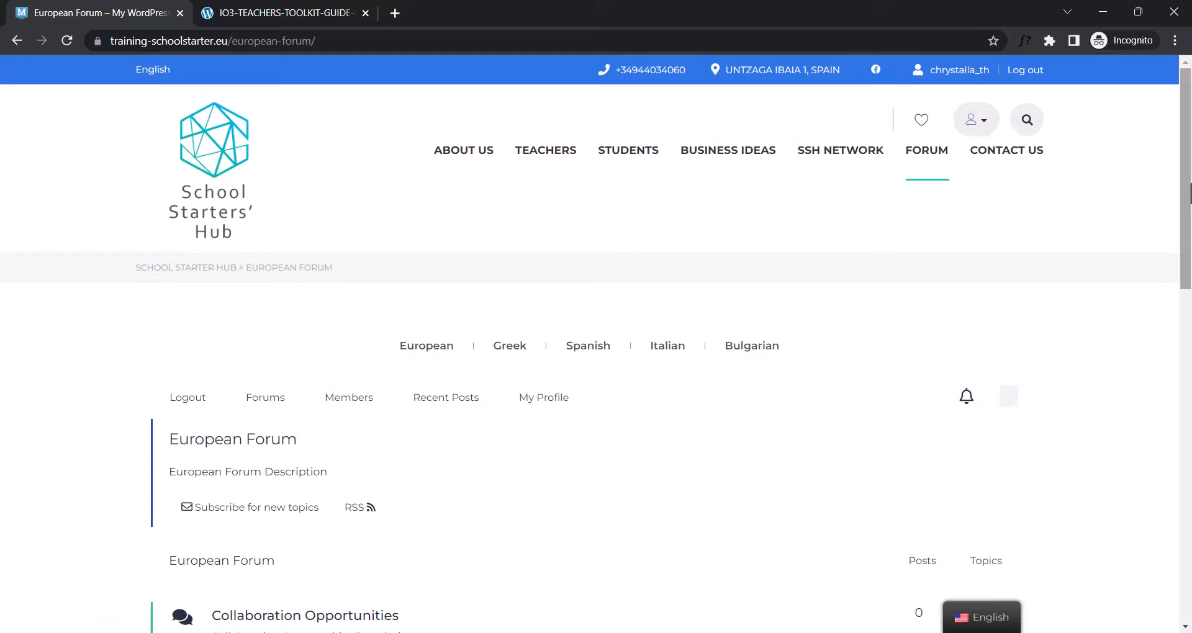
left_click_drag(1189, 193, 1189, 263)
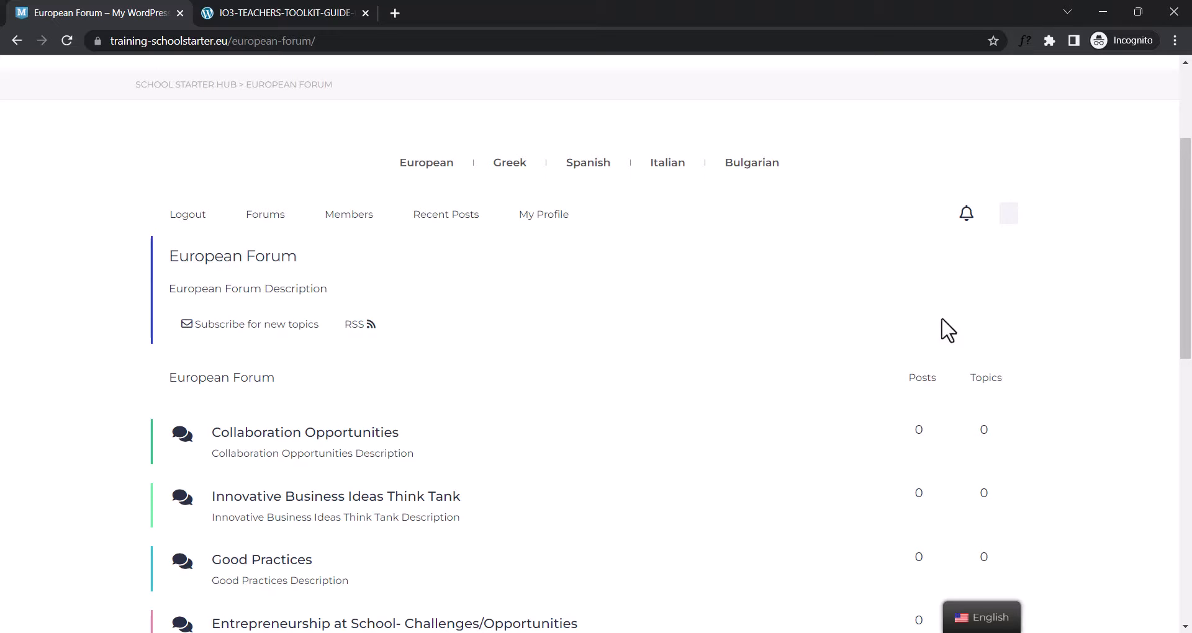
left_click_drag(1184, 278, 1185, 330)
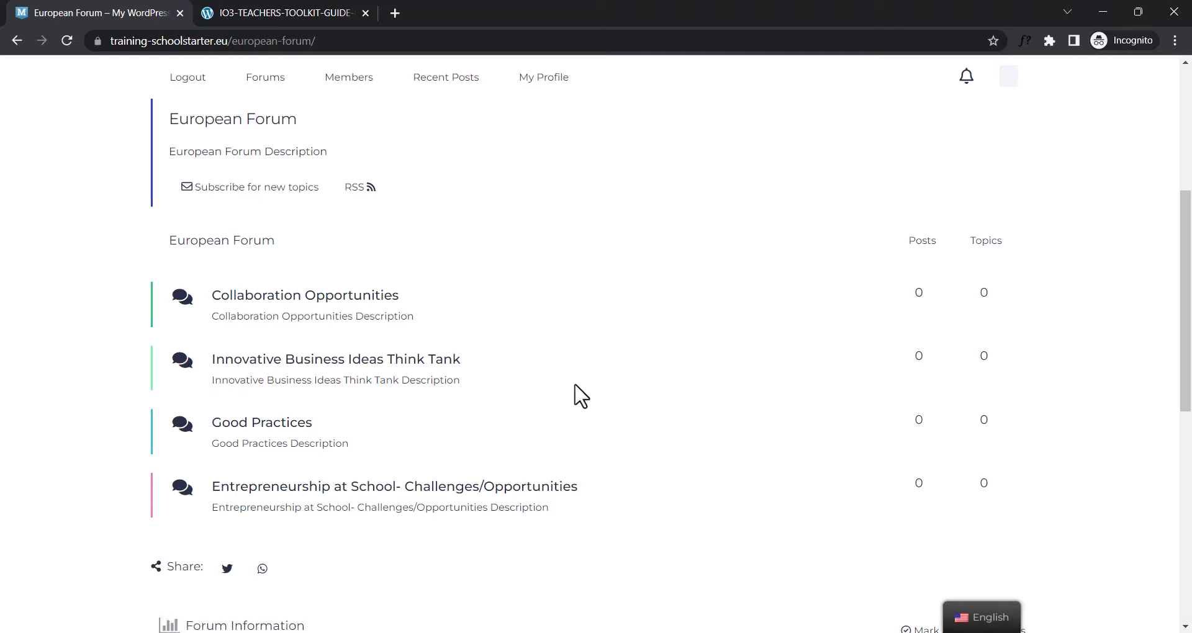
Step: Open the Collaboration Opportunities board in the European Forum and start adding a topic
left_click(360, 295)
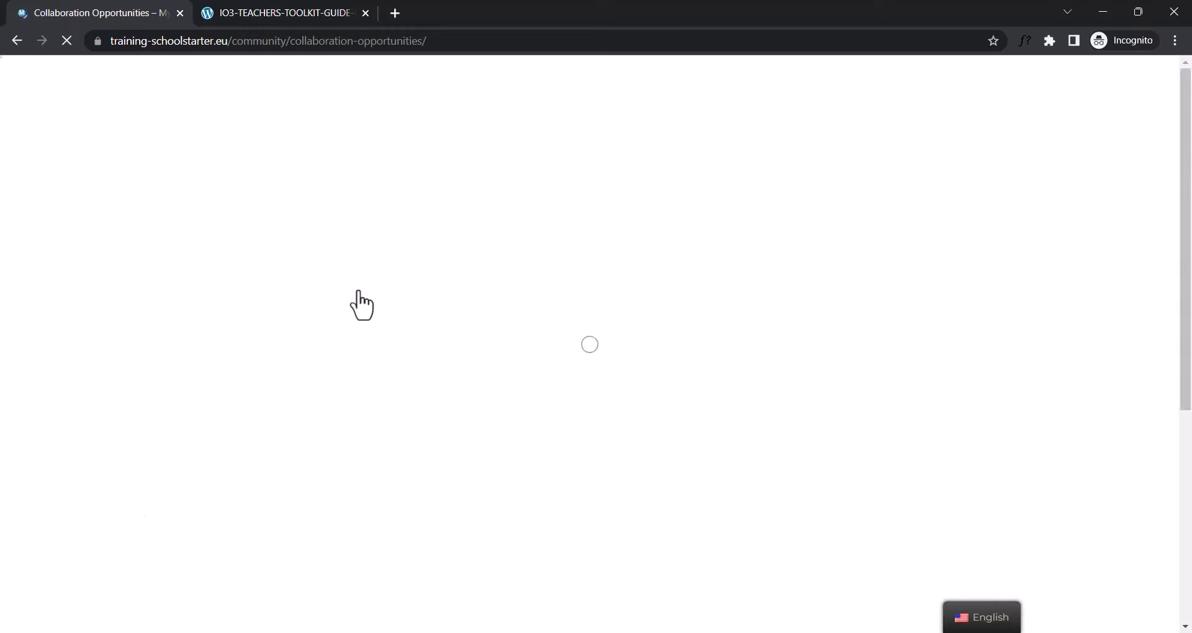
scroll(1055, 242, "down", 5)
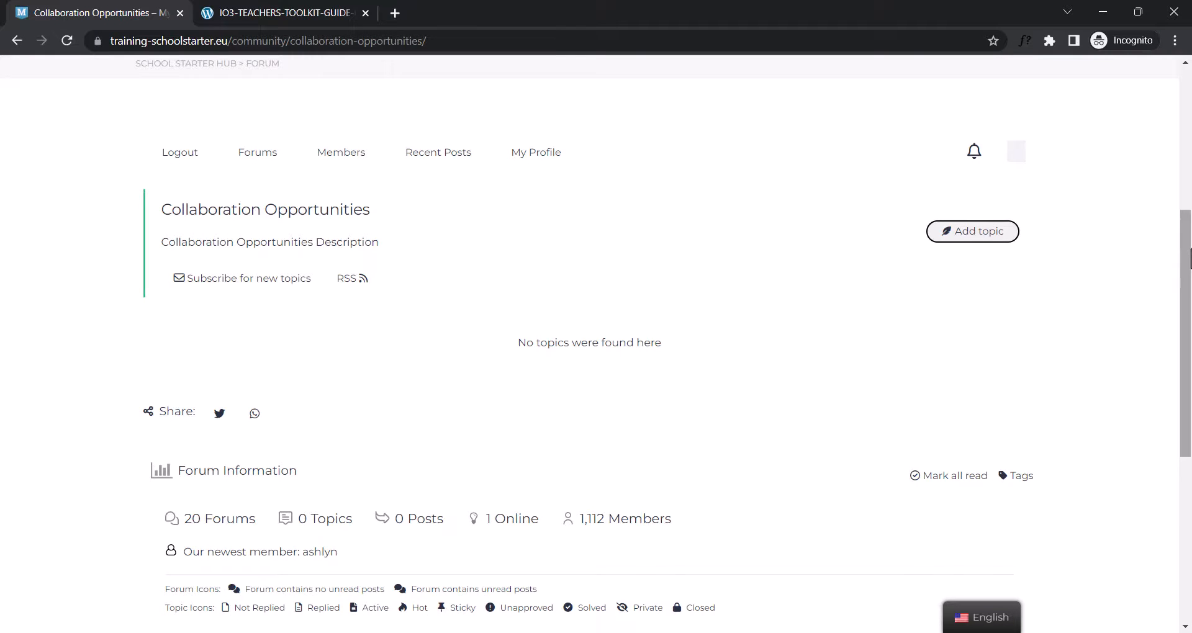
left_click_drag(1190, 257, 1190, 282)
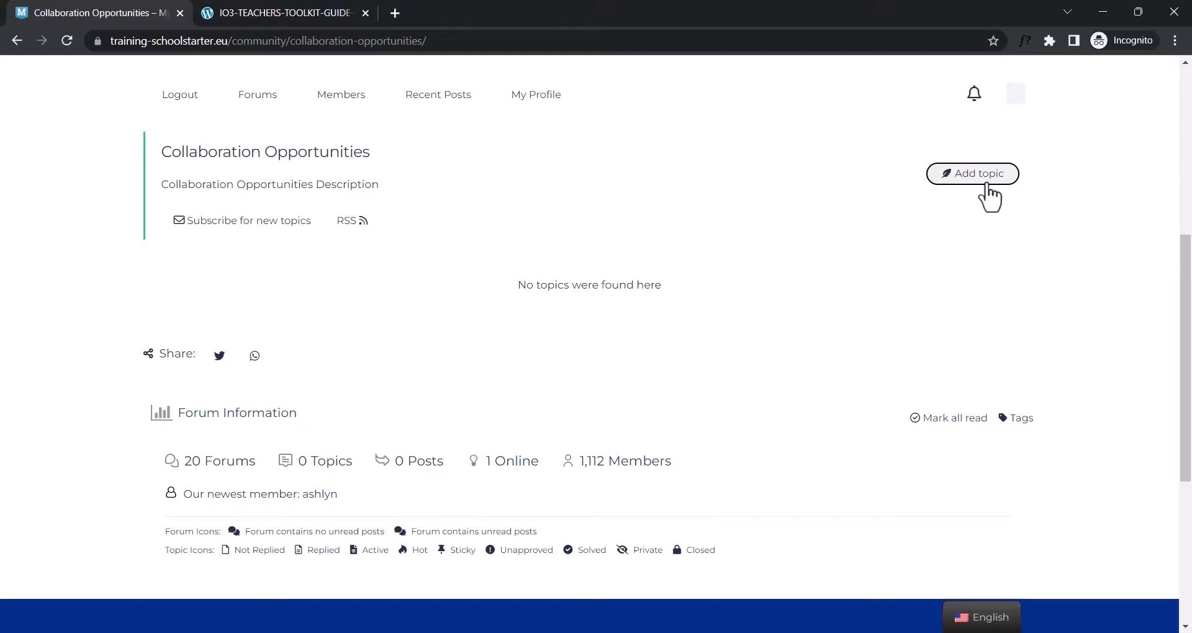
left_click(979, 174)
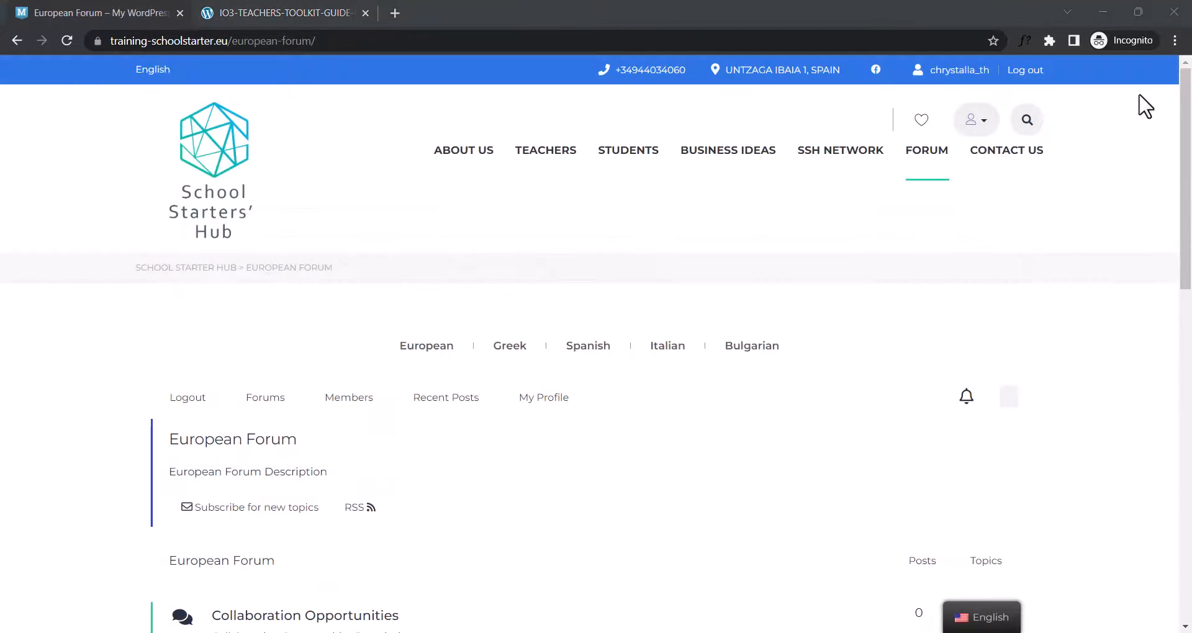
Step: Open the Contact Us page and view its contact and location information
left_click(1035, 159)
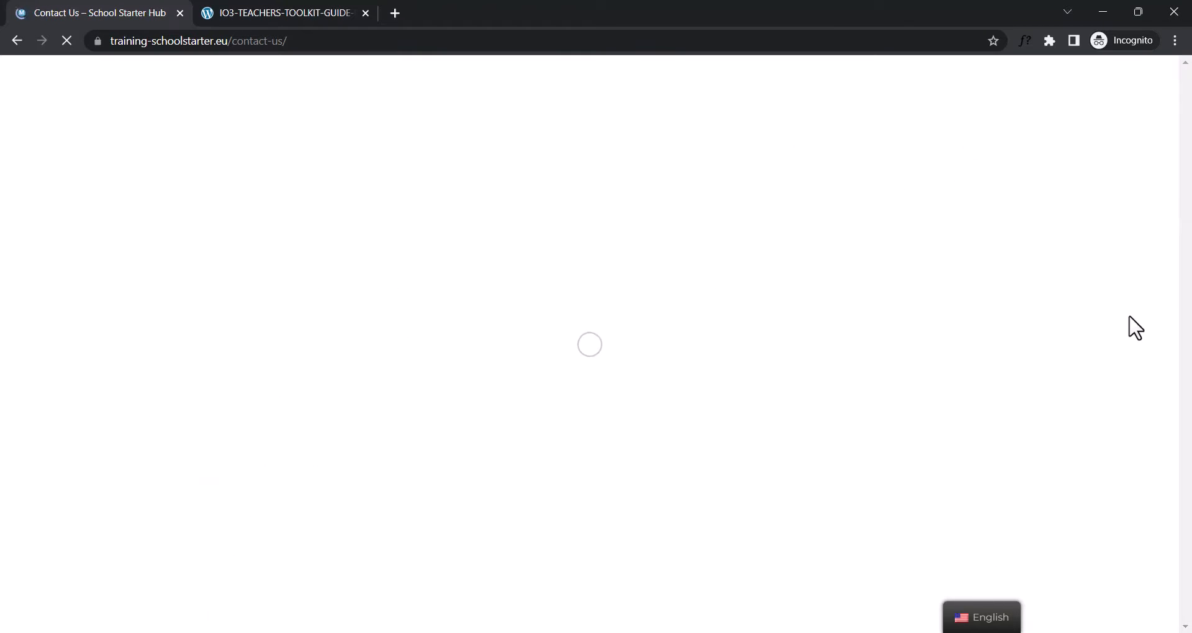
scroll(1132, 327, "down", 1)
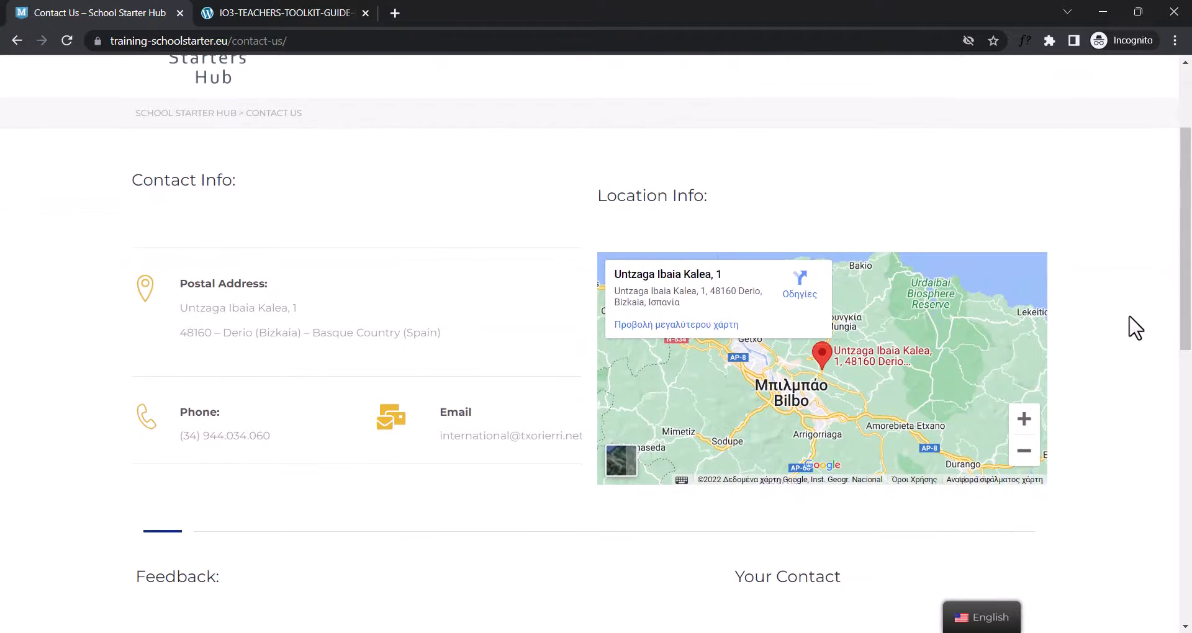